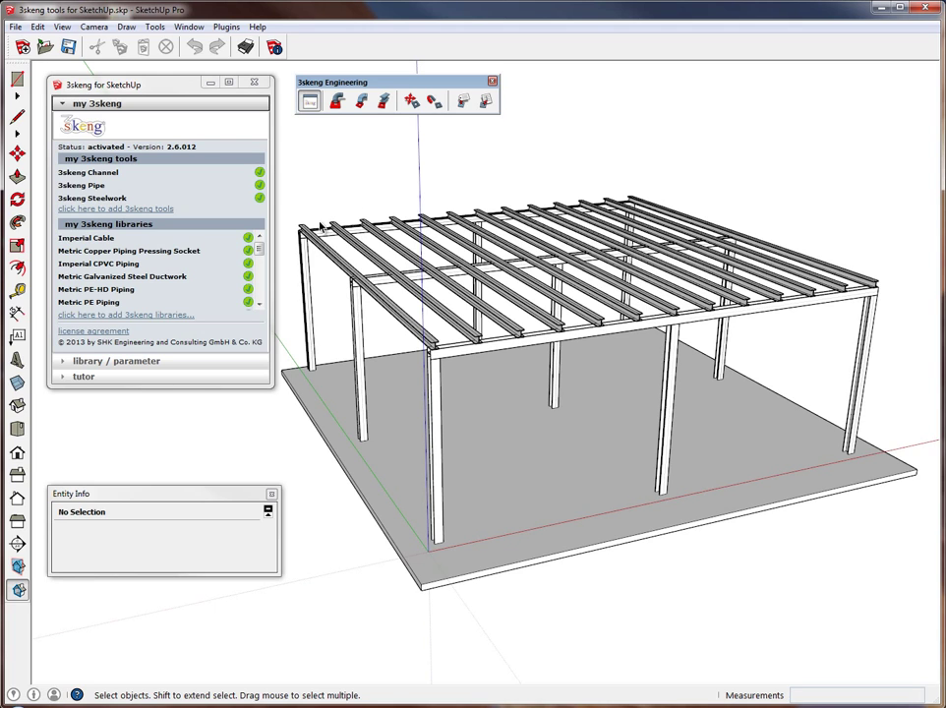
- Draw a short floor edge on the slab and a 16' vertical line beside the front corner post
middle_drag(352, 196, 590, 423)
click(19, 119)
scroll(565, 526, up, 5)
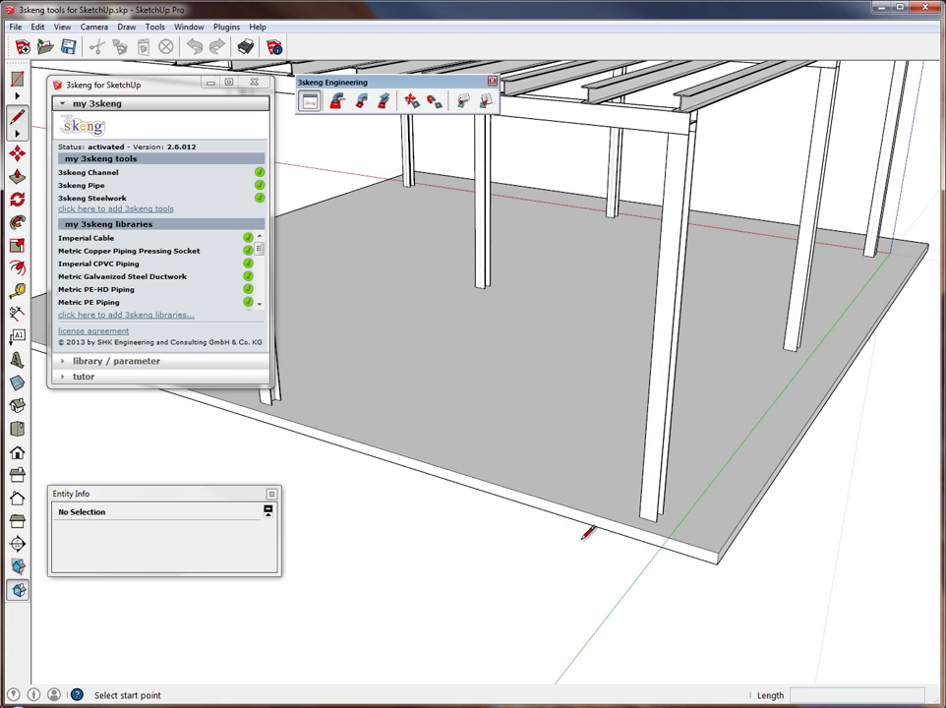
click(646, 511)
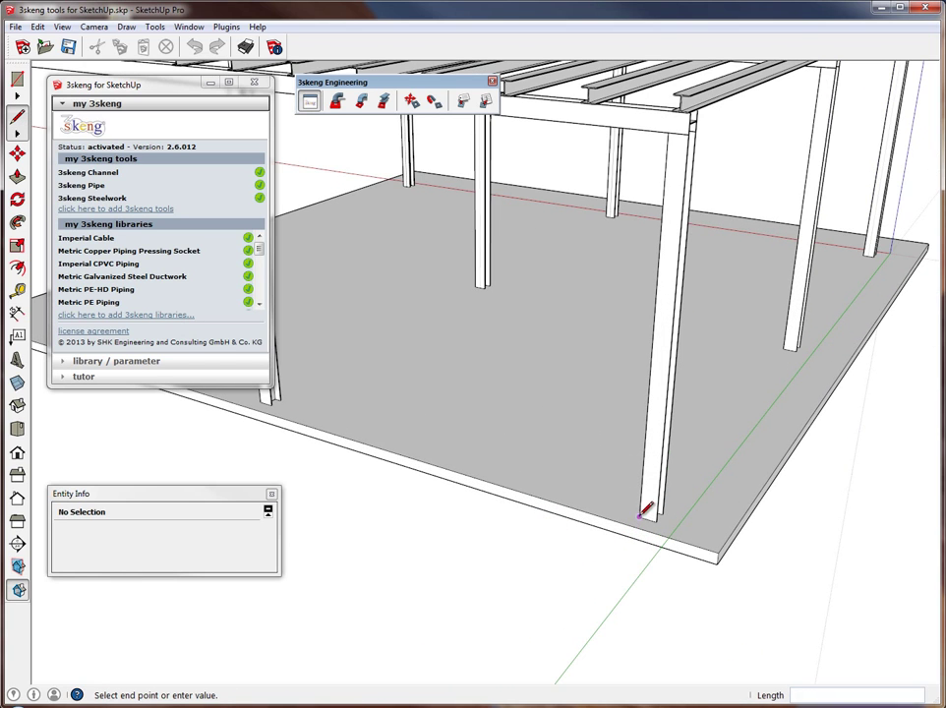
click(562, 494)
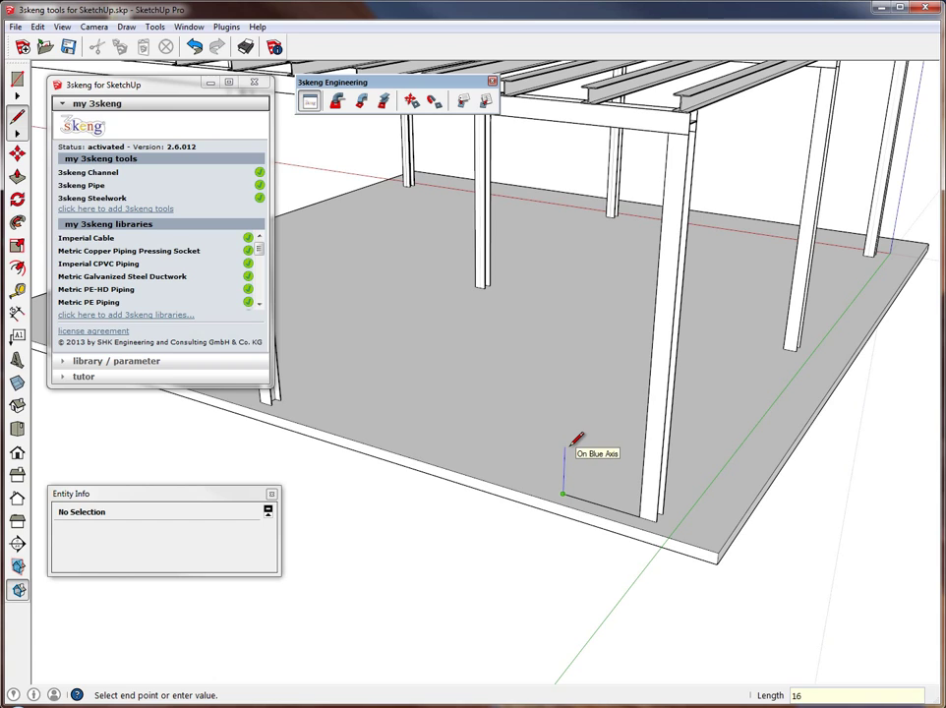
key(Return)
key(space)
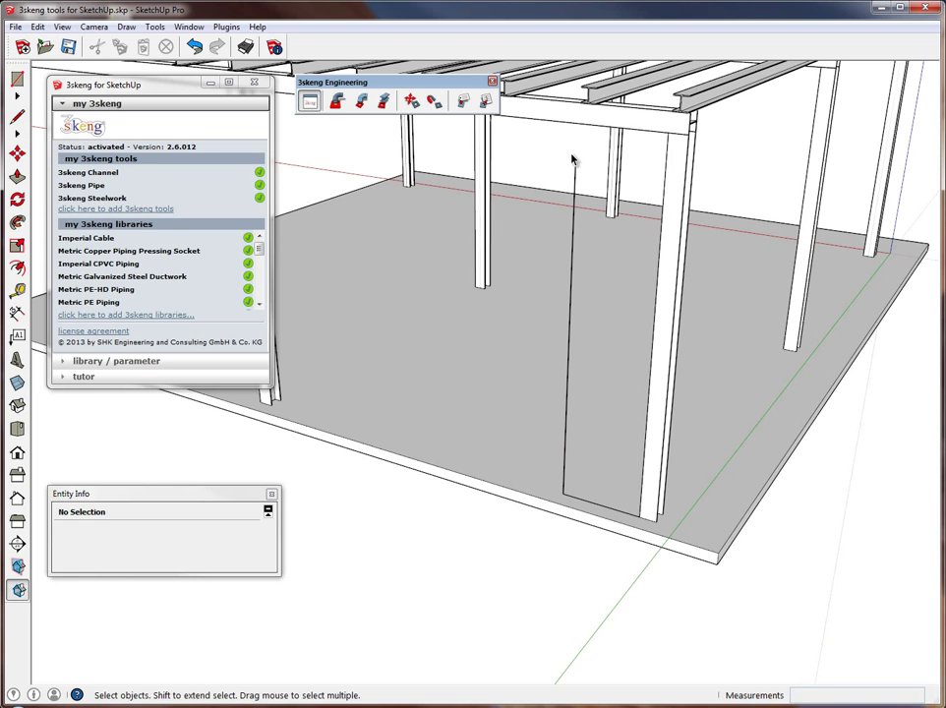
- Start a 3skeng channel at the vertical line's top endpoint, aimed along the green axis
click(362, 102)
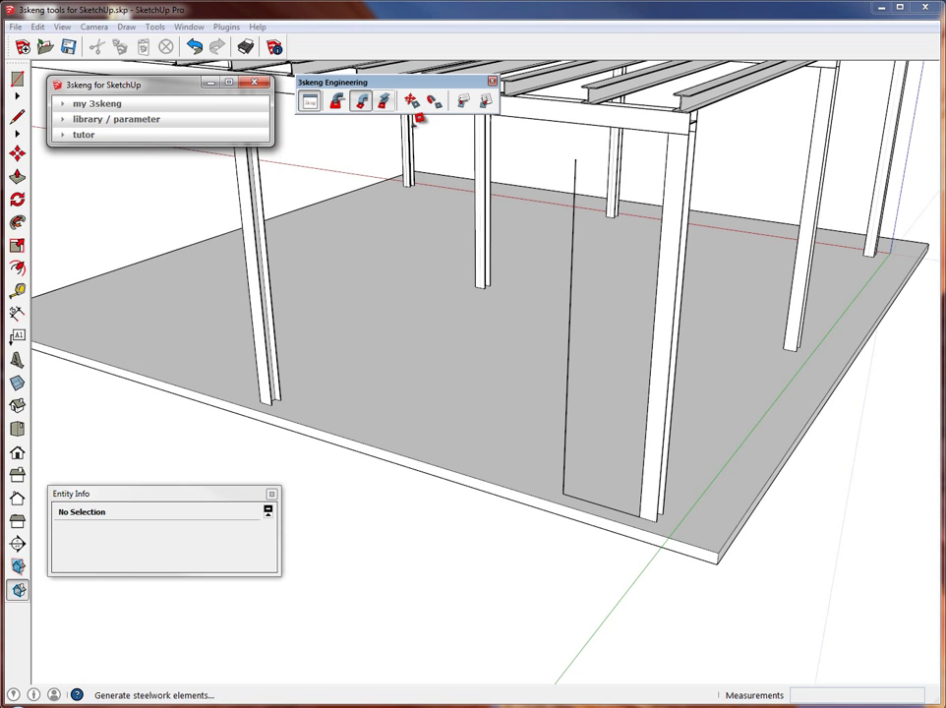
click(573, 156)
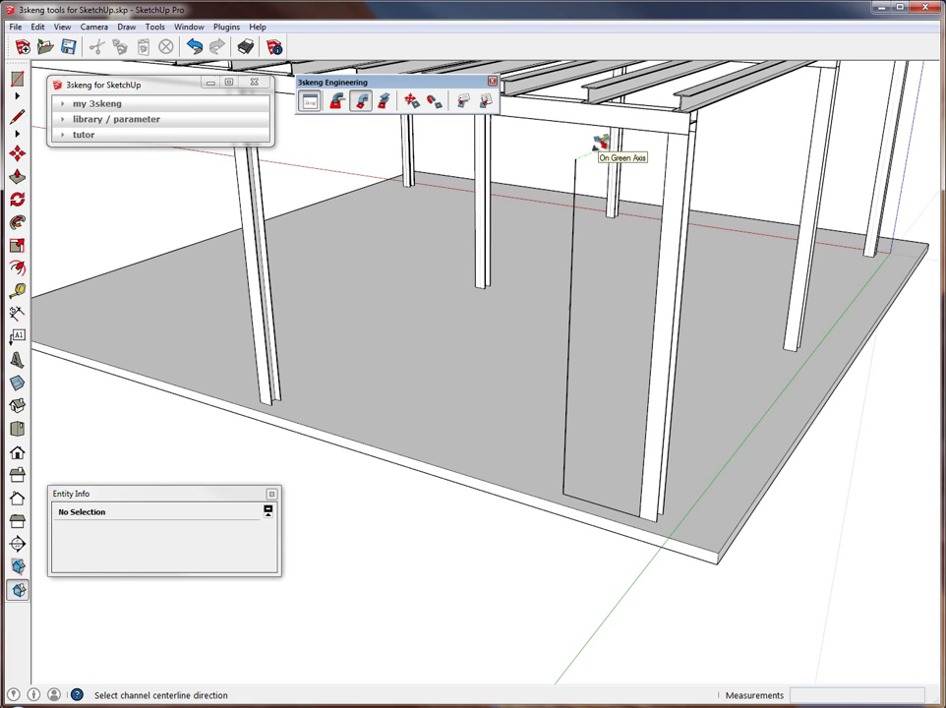
click(596, 146)
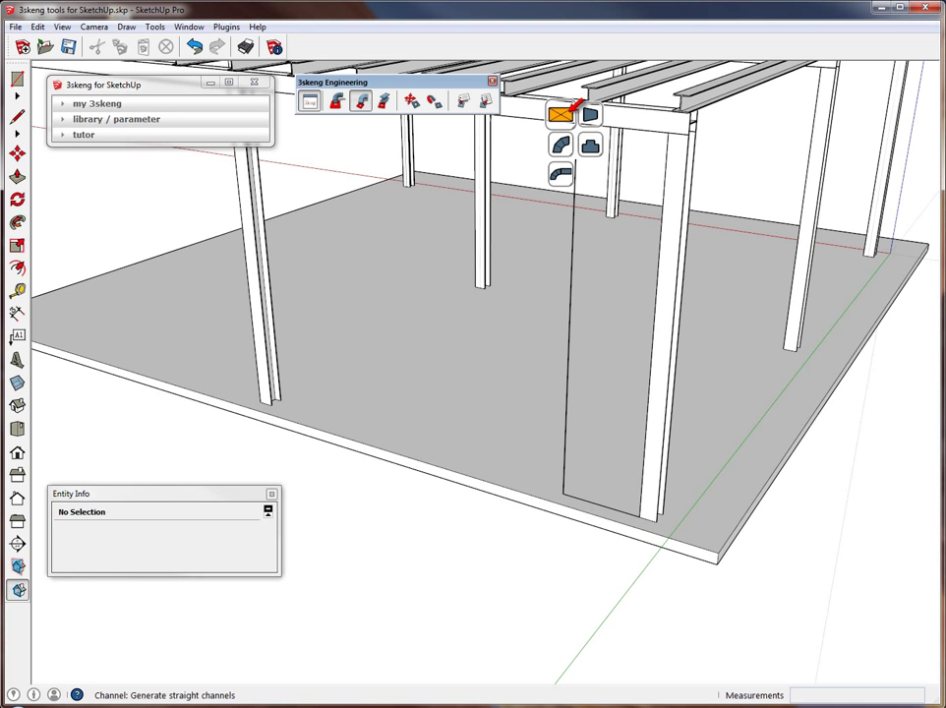
middle_drag(575, 105, 534, 198)
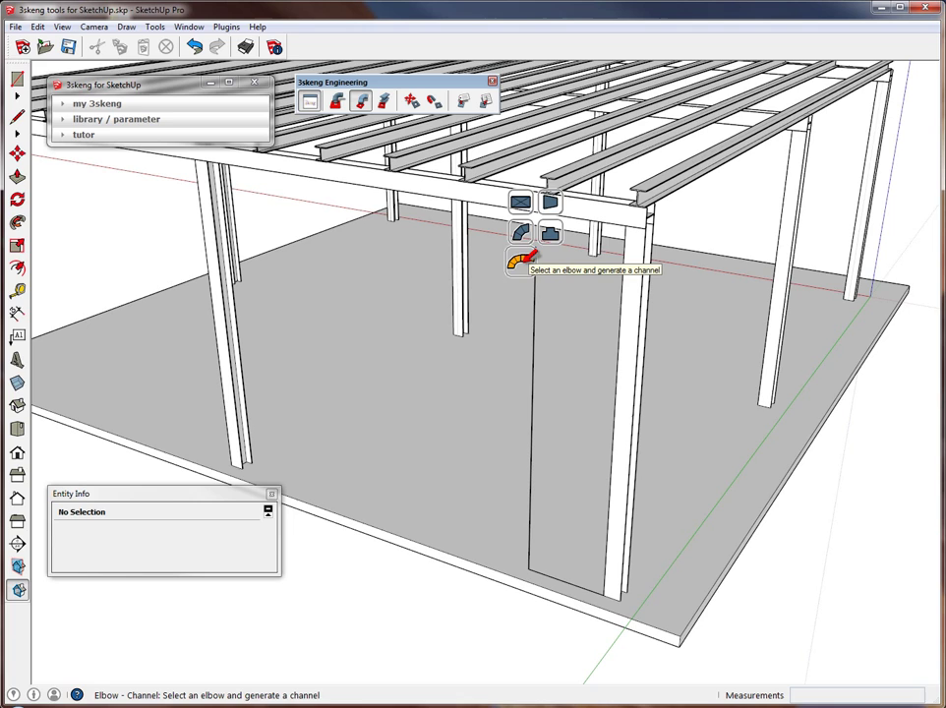
- Create a 3' × 2' straight rectangular duct 24' long beneath the beams
click(519, 202)
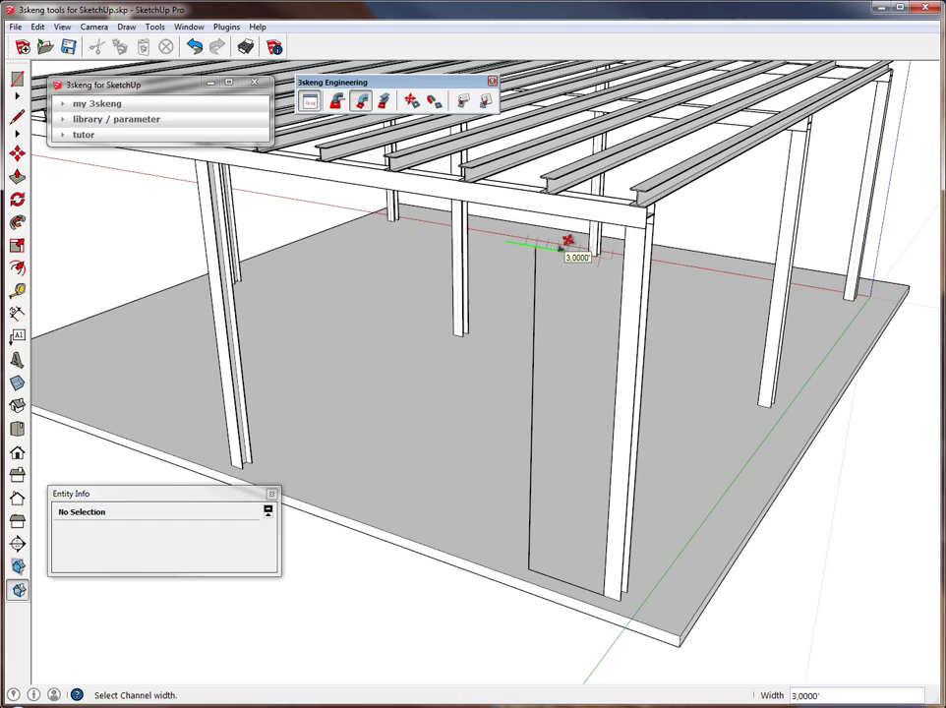
click(562, 247)
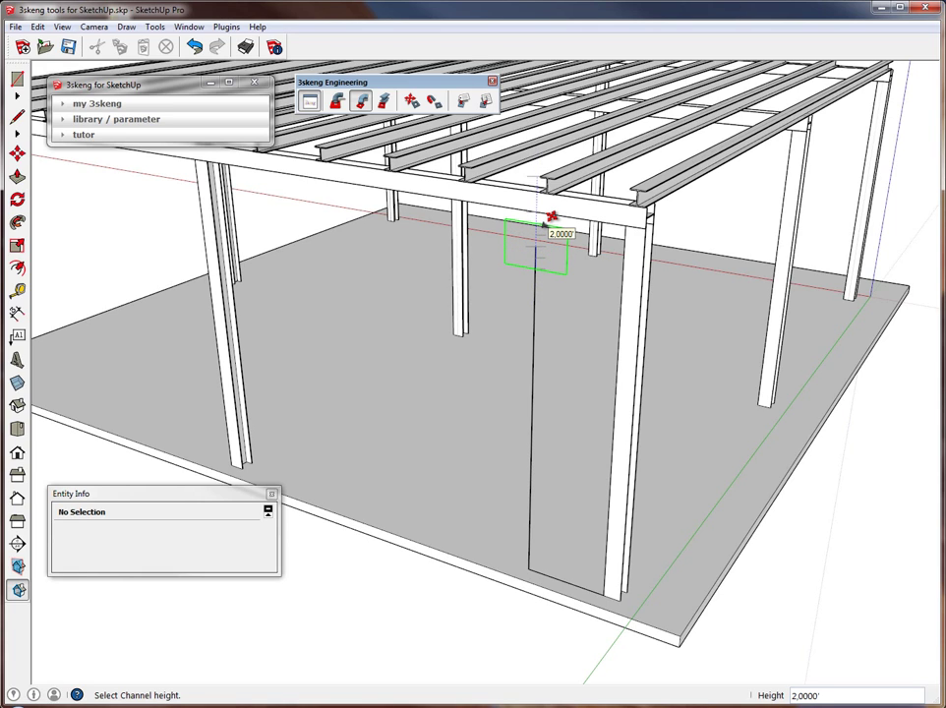
click(547, 223)
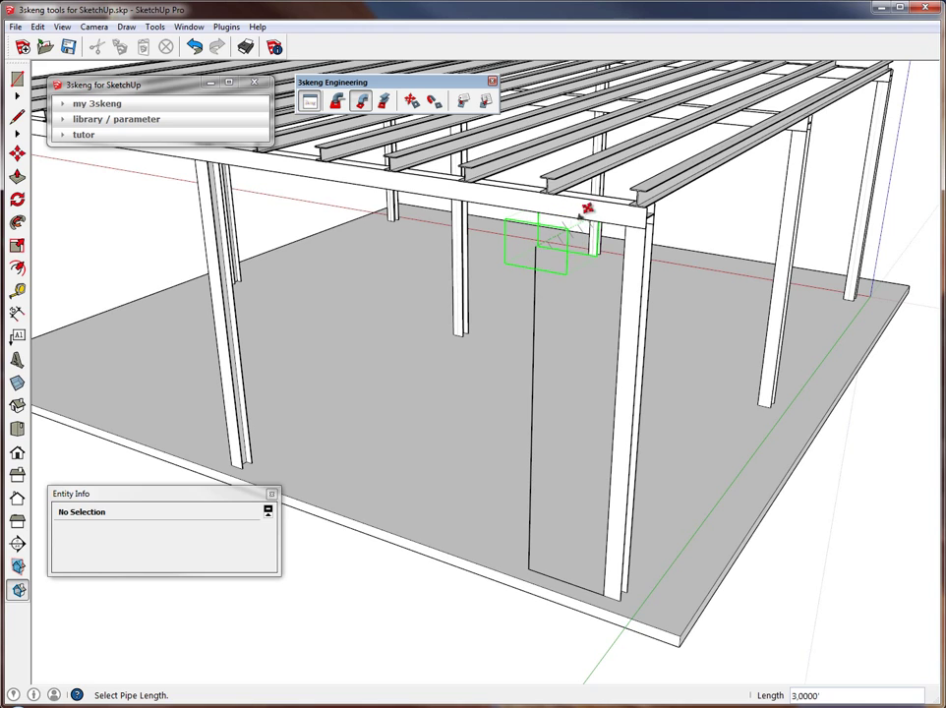
middle_drag(685, 141, 666, 210)
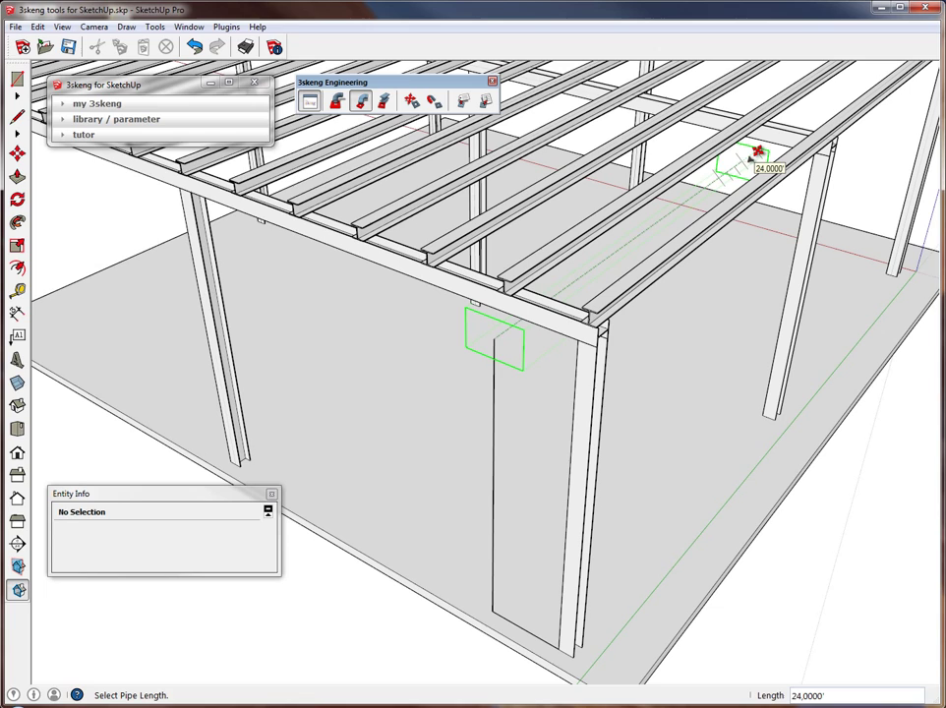
click(758, 153)
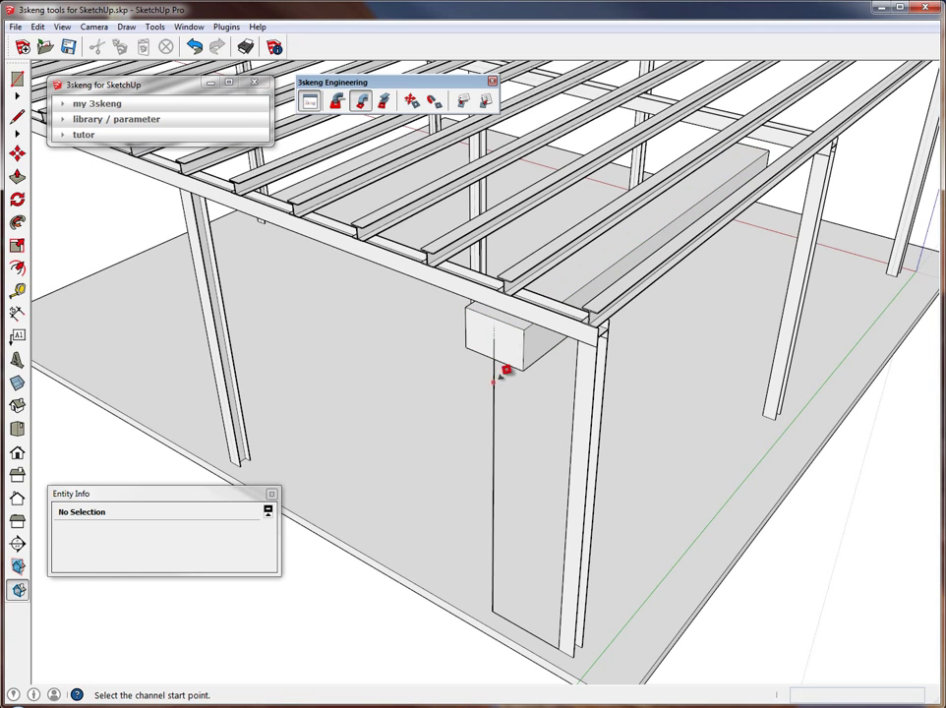
- Select the floor and vertical helper lines and delete them
key(space)
click(500, 615)
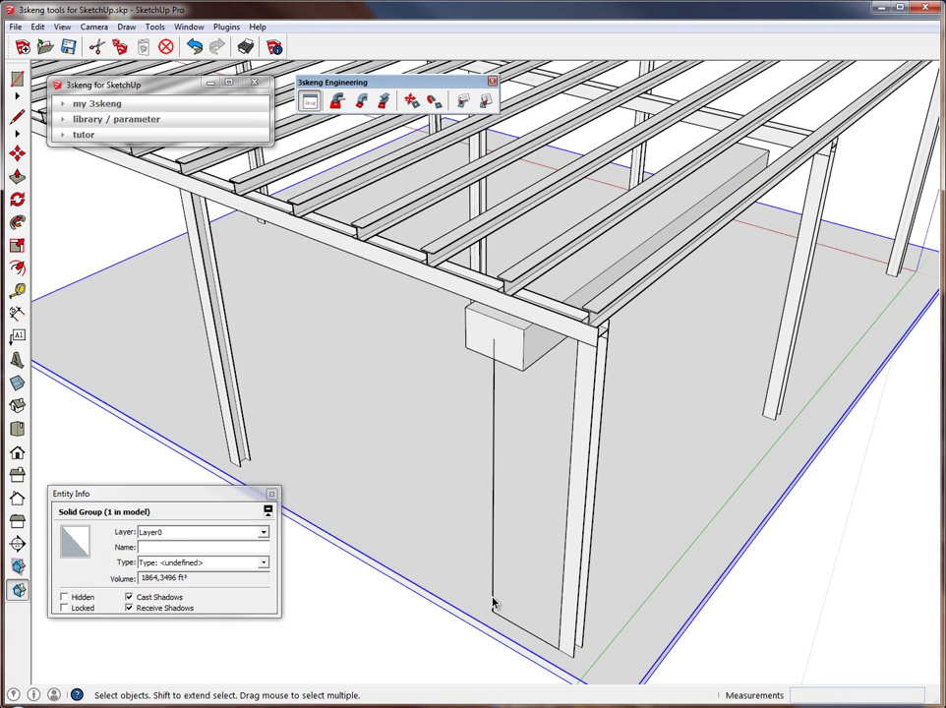
click(504, 621)
click(498, 614)
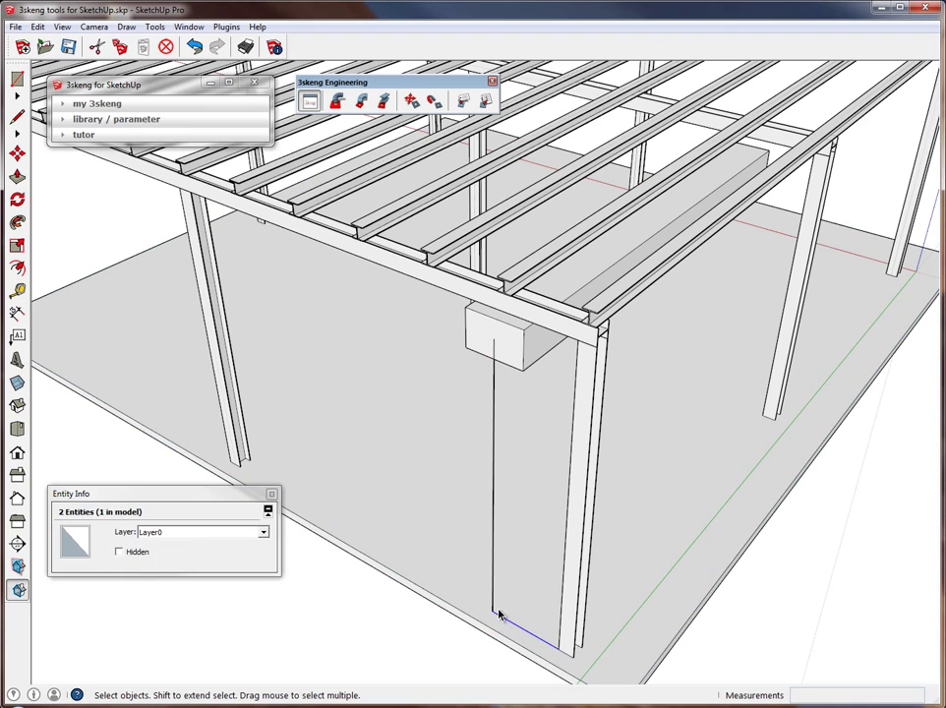
click(495, 613)
shift+click(494, 595)
key(Delete)
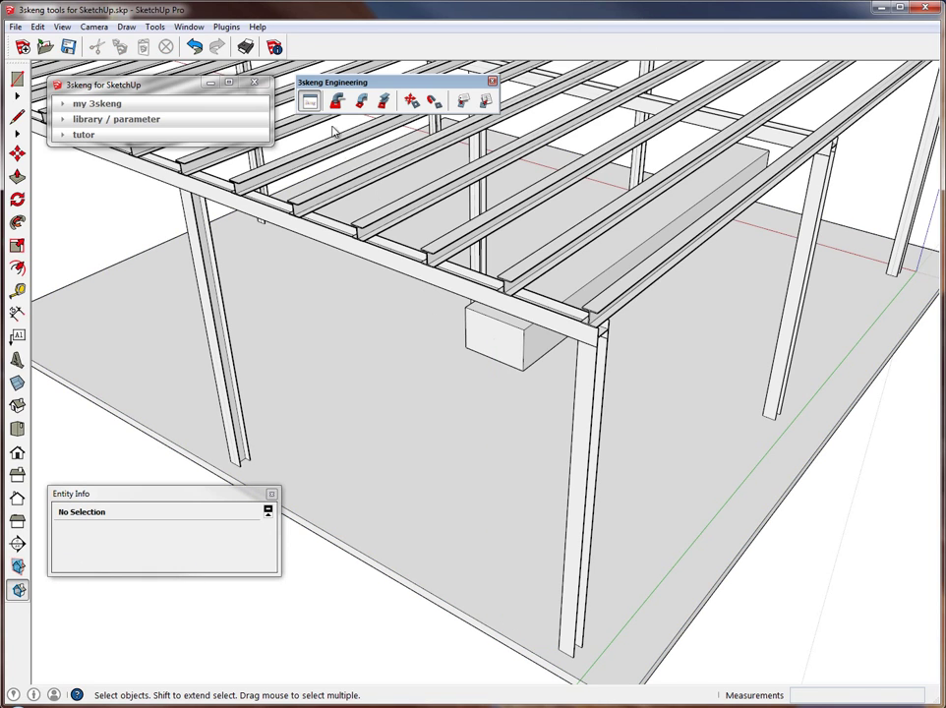
- Add a 90° segmented elbow with a 3.0' bend radius to the duct's end
click(361, 101)
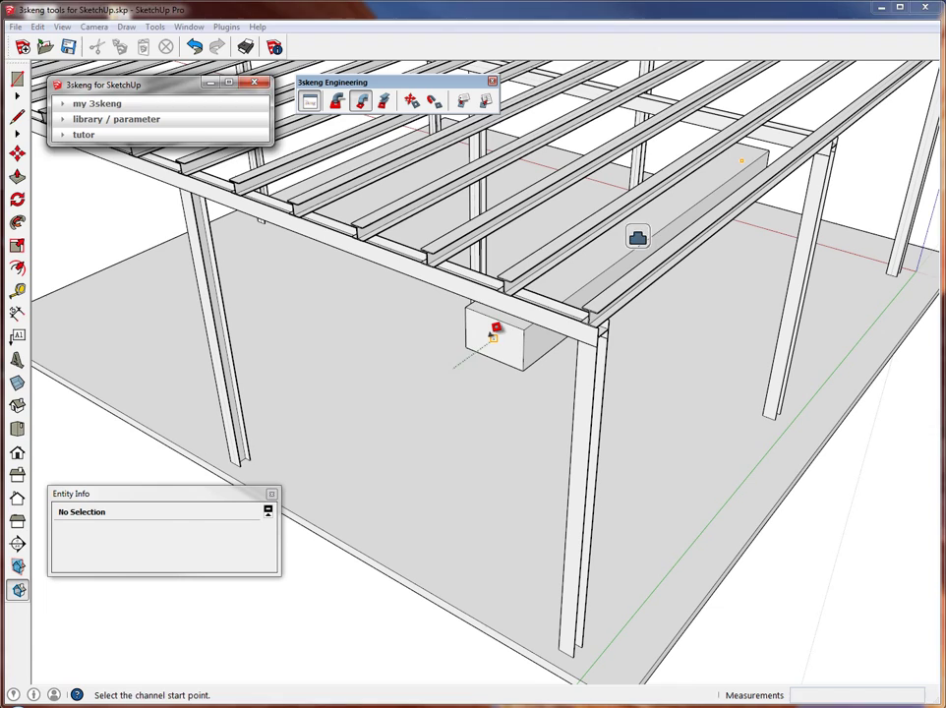
right_click(494, 332)
click(479, 325)
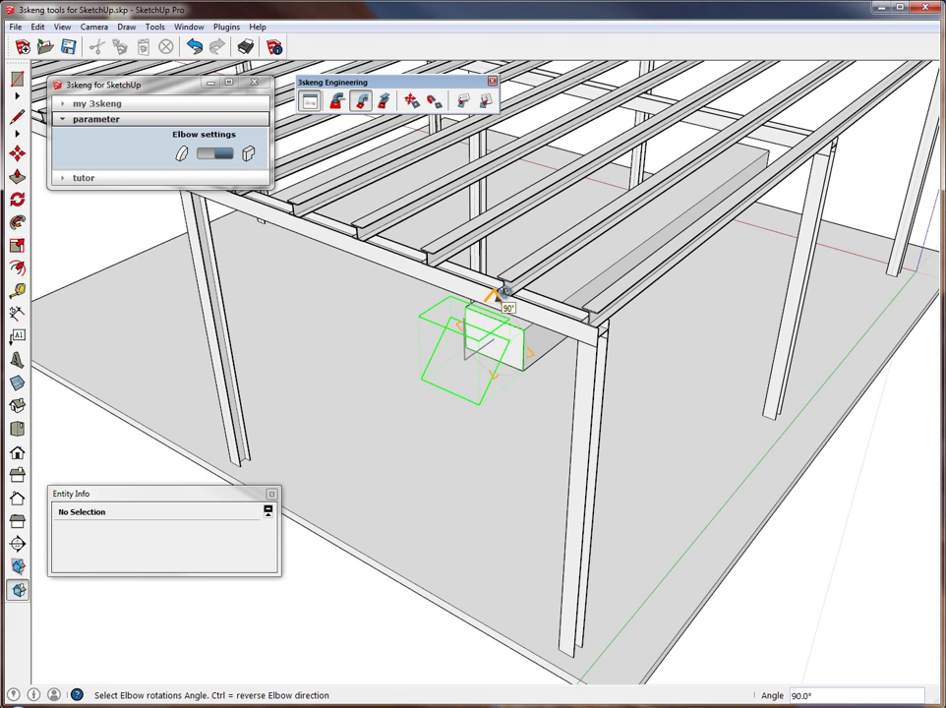
click(504, 293)
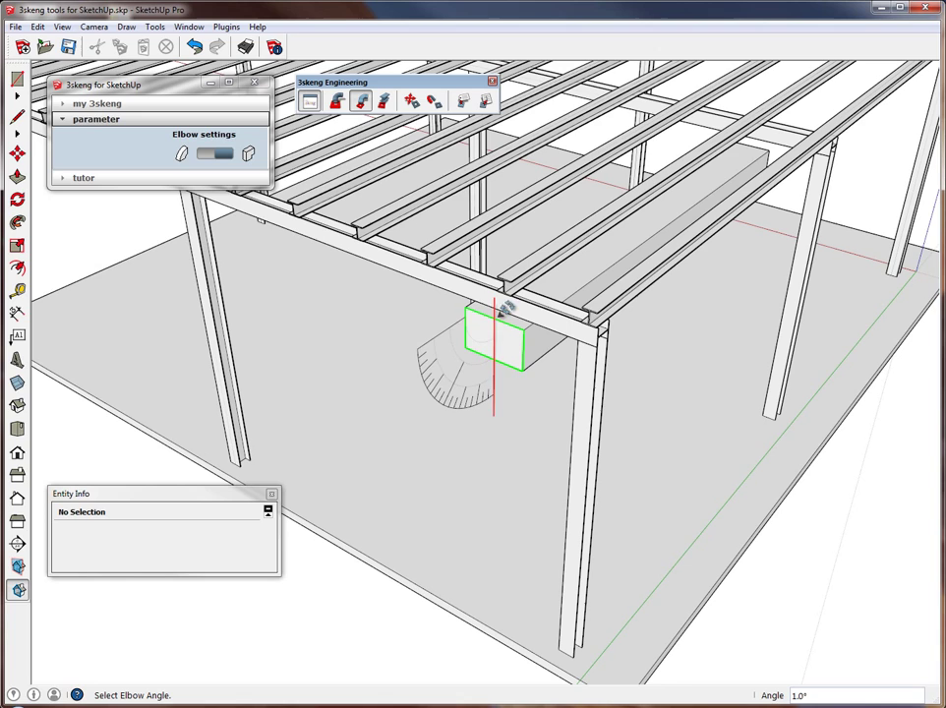
click(226, 156)
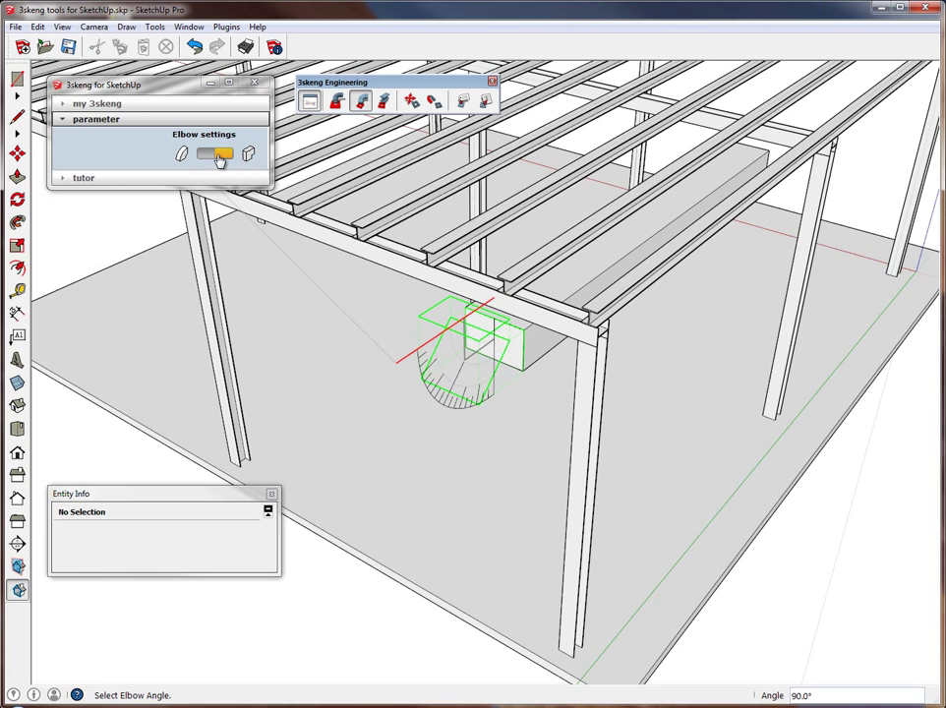
click(221, 157)
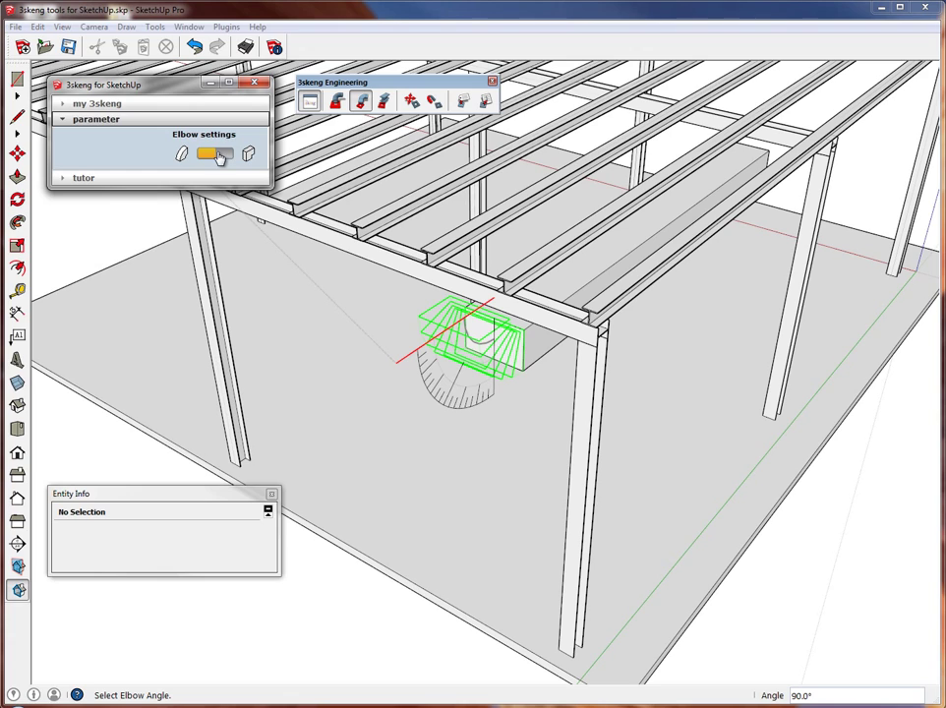
click(220, 157)
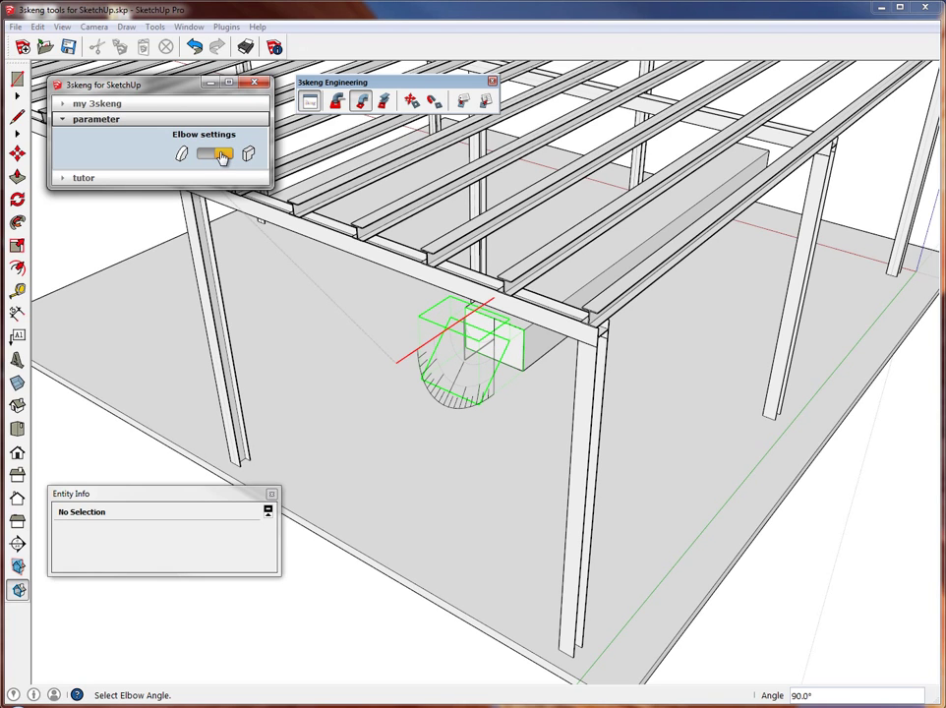
click(224, 157)
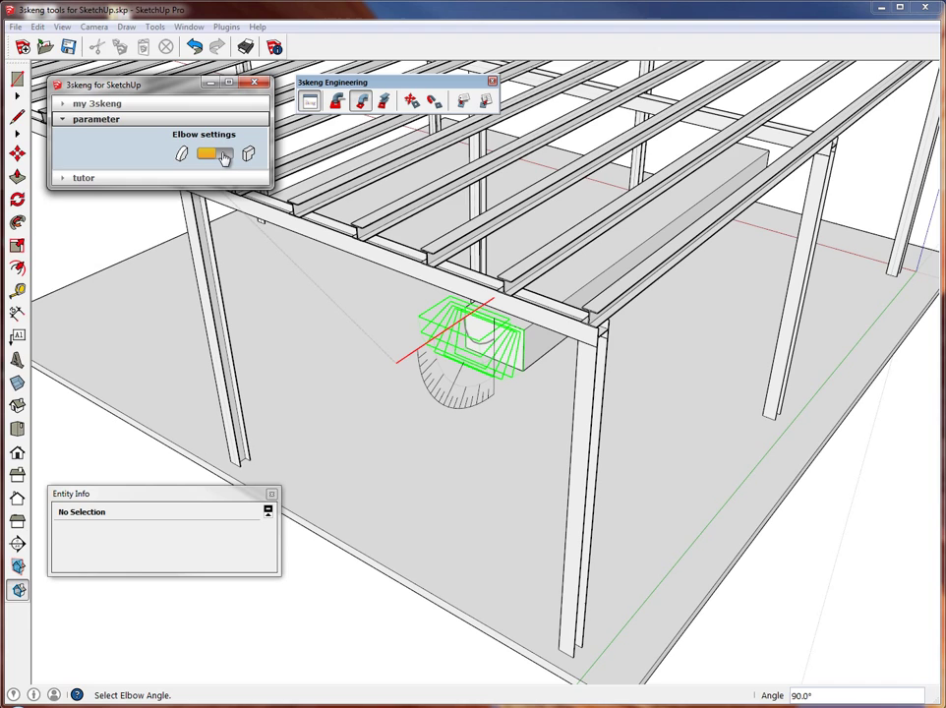
click(432, 333)
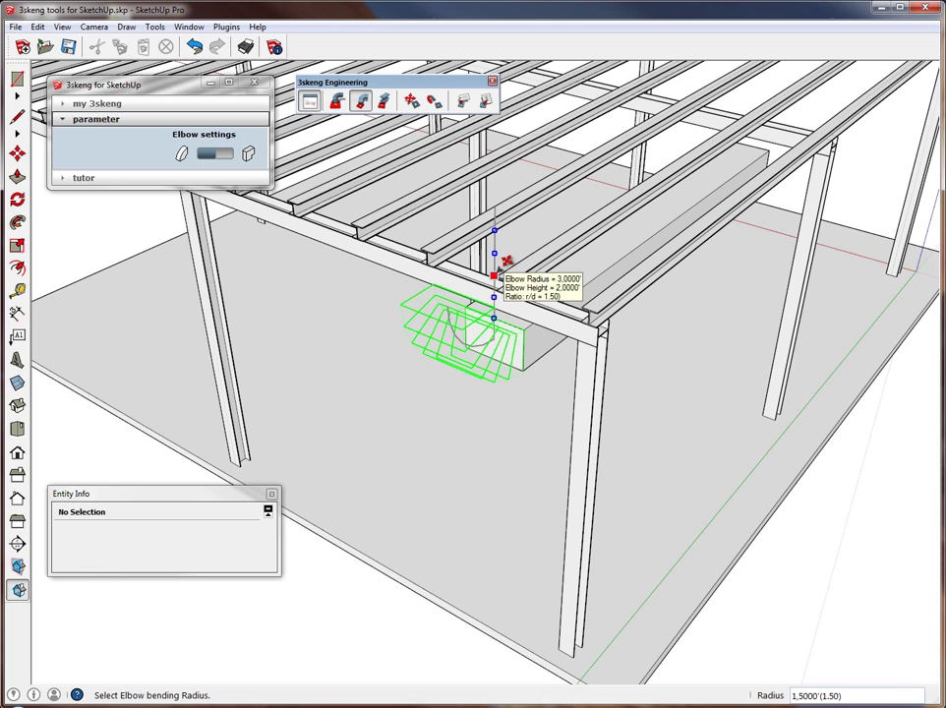
- Fix the elbow at 3.0' radius and run a straight channel up through the roof
click(506, 262)
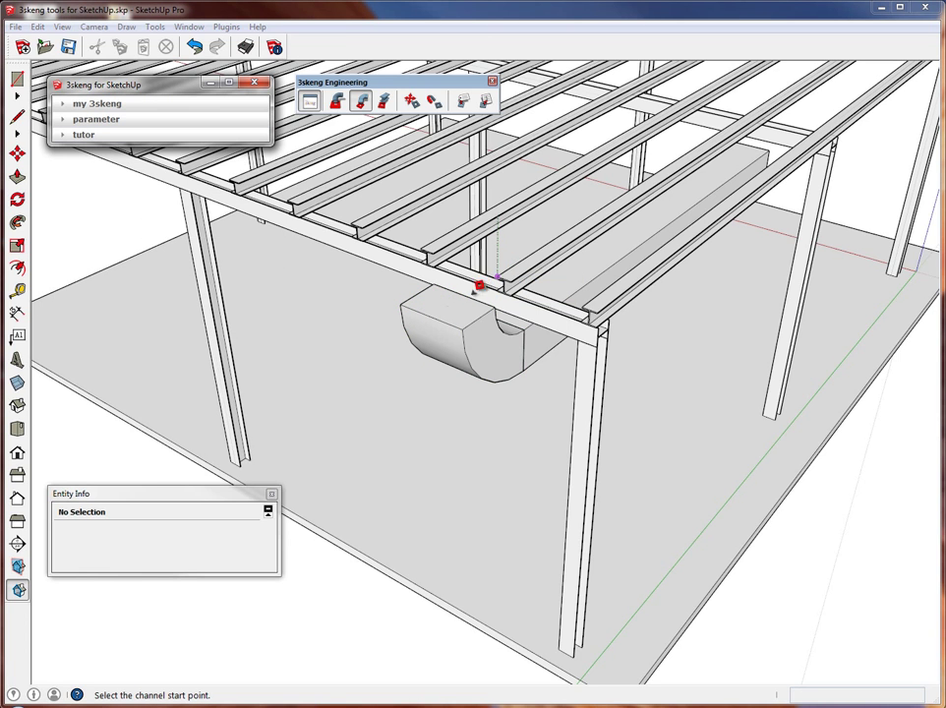
right_click(464, 287)
click(431, 260)
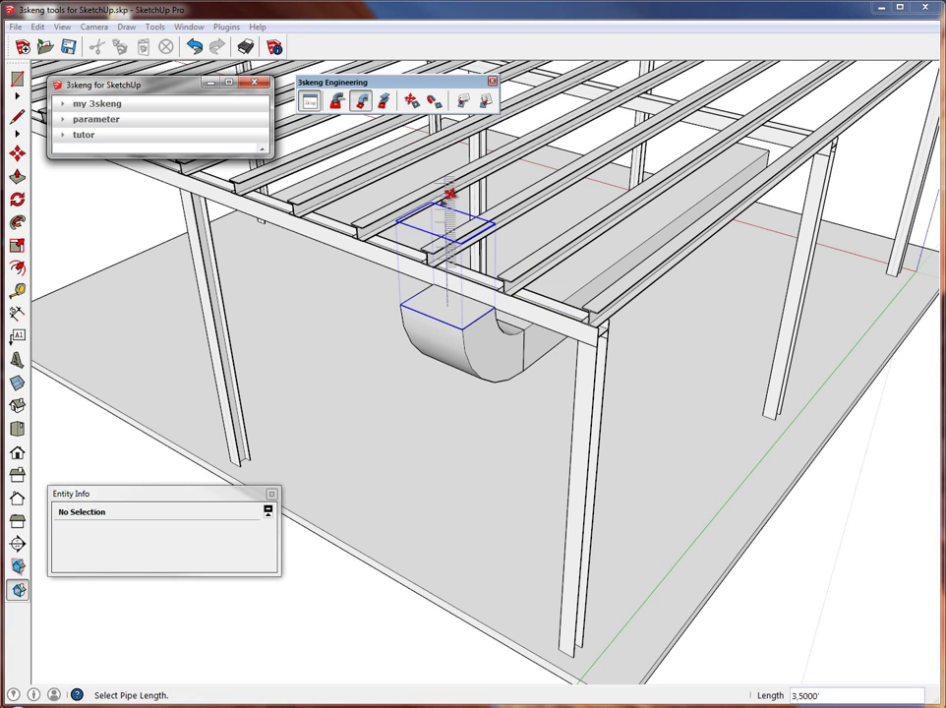
middle_drag(451, 186, 464, 219)
click(463, 219)
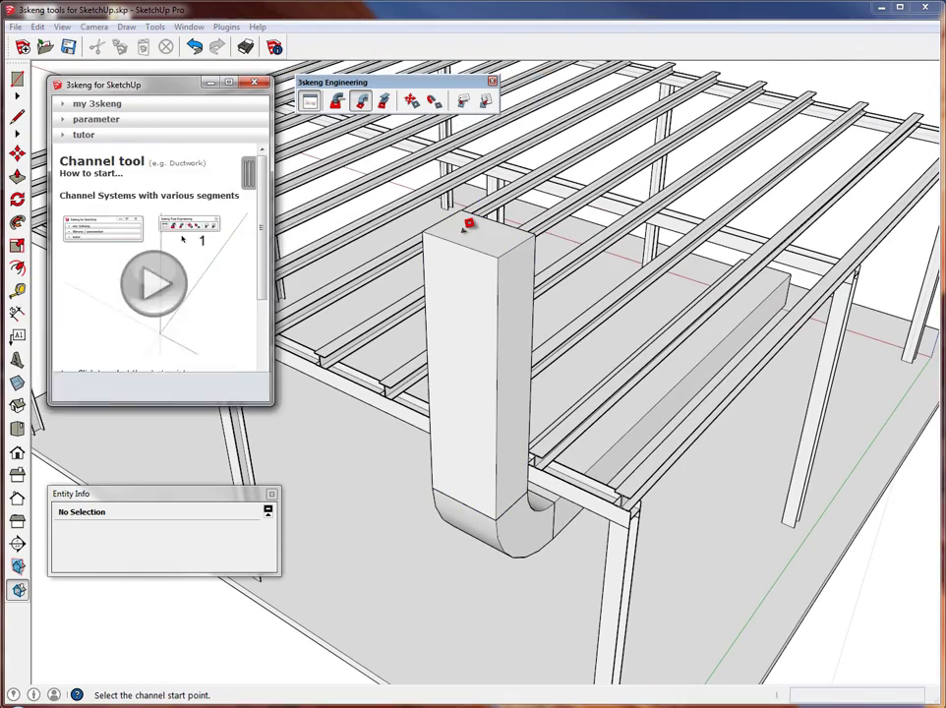
middle_drag(597, 381, 314, 315)
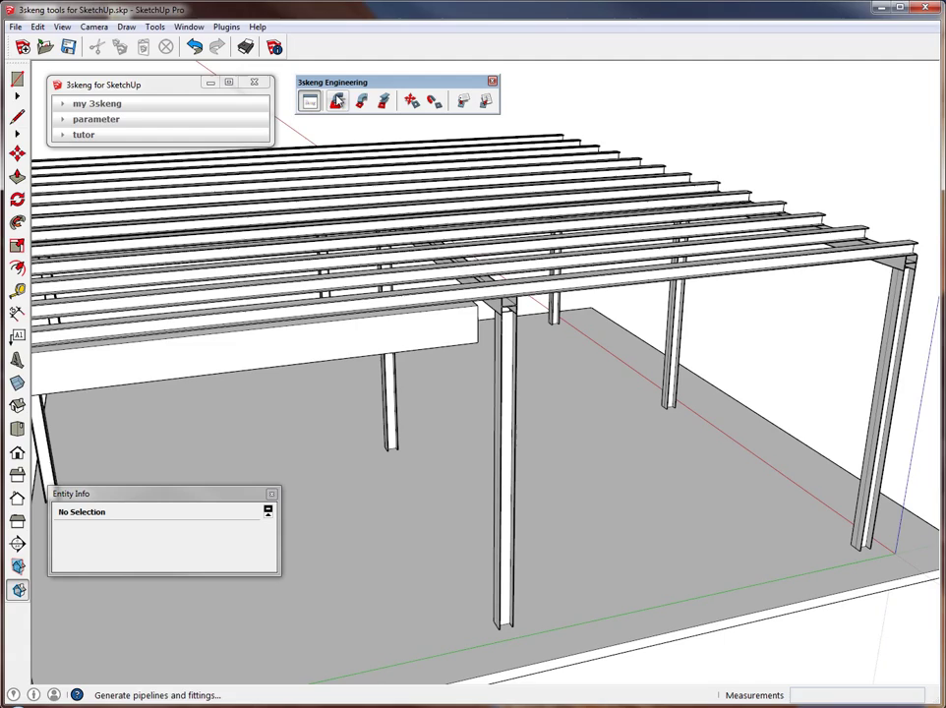
- Top the vertical channel with a 90° elbow turning horizontal
click(360, 100)
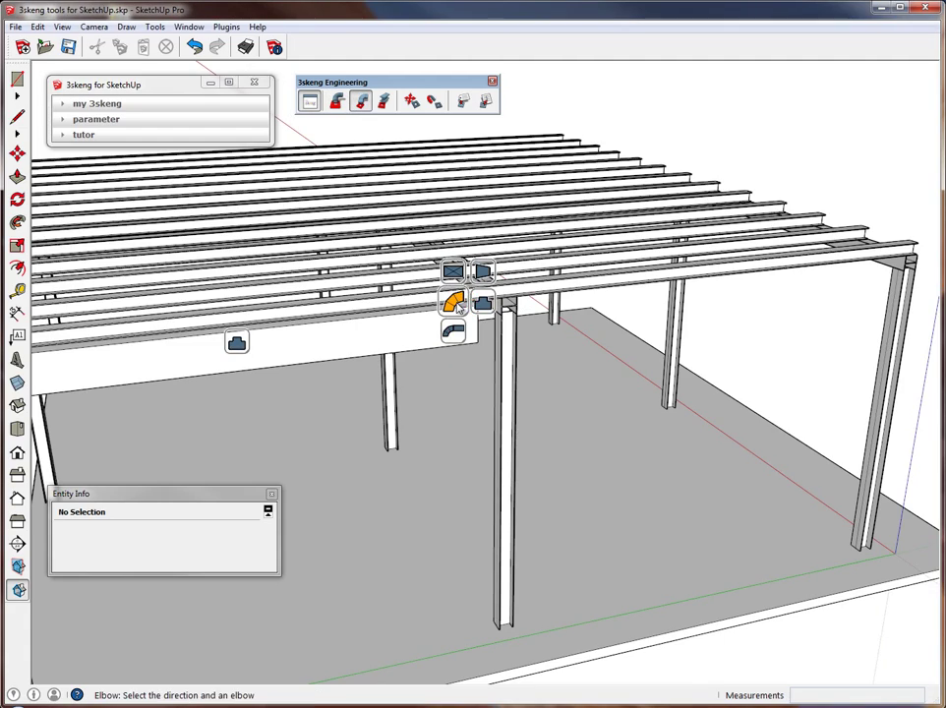
click(449, 311)
middle_drag(449, 305, 358, 433)
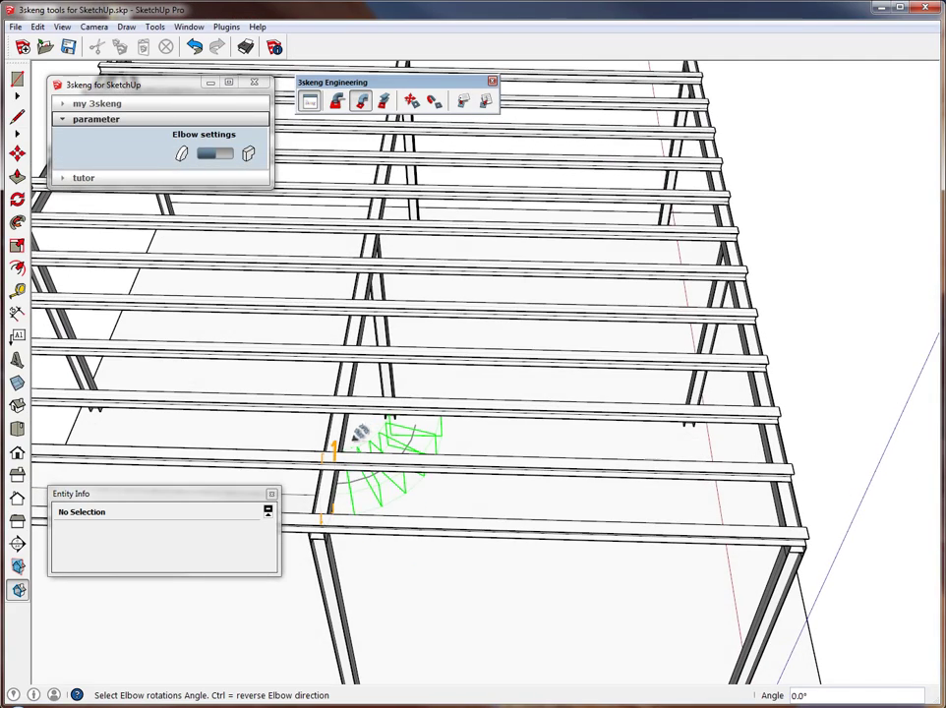
click(351, 436)
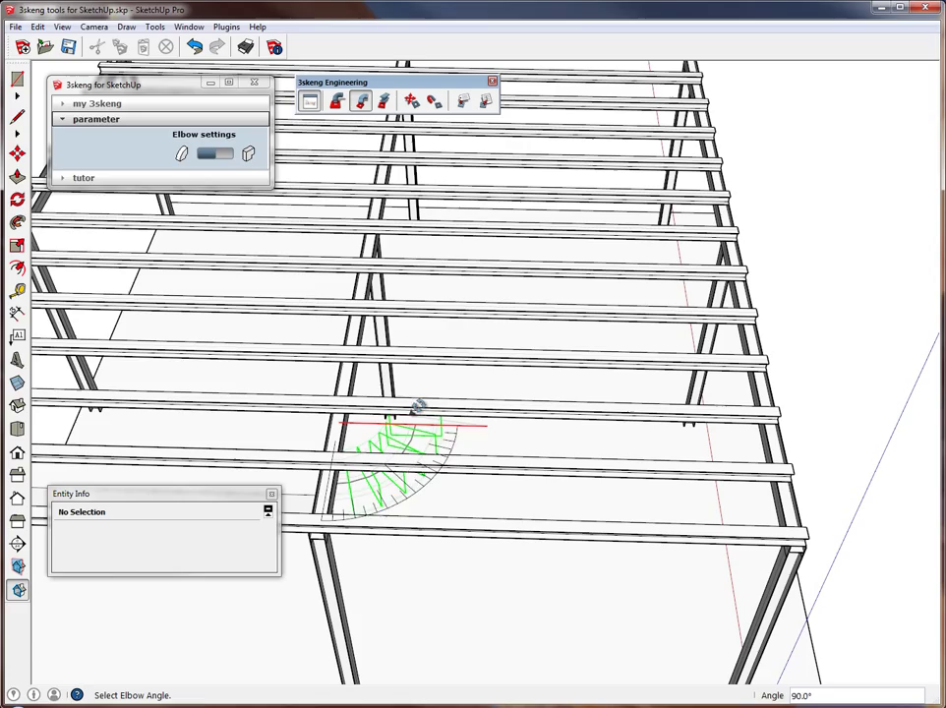
click(416, 411)
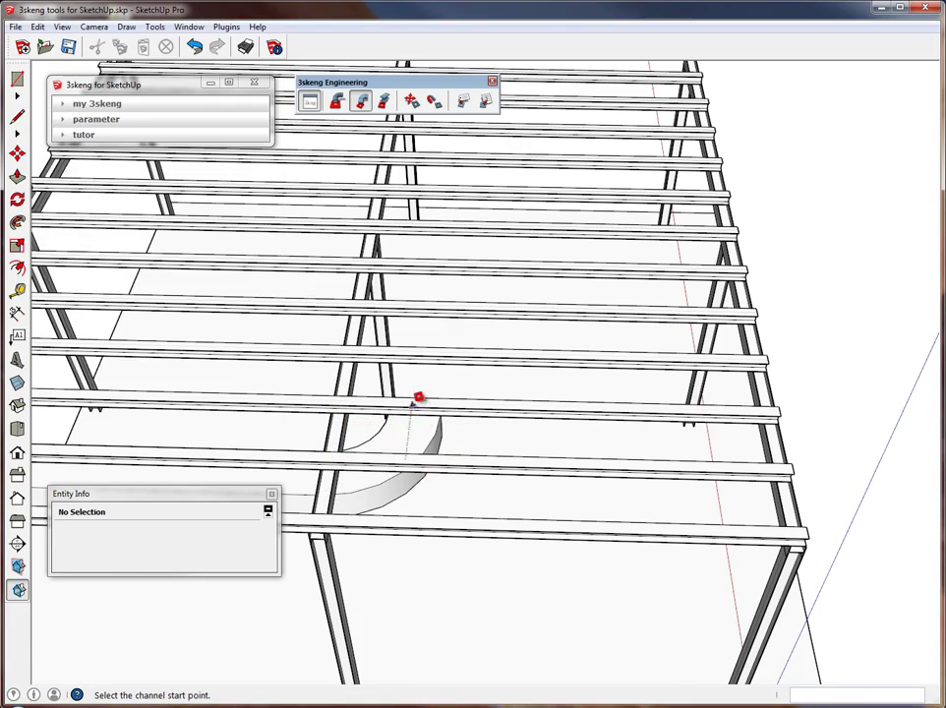
middle_drag(418, 395, 196, 354)
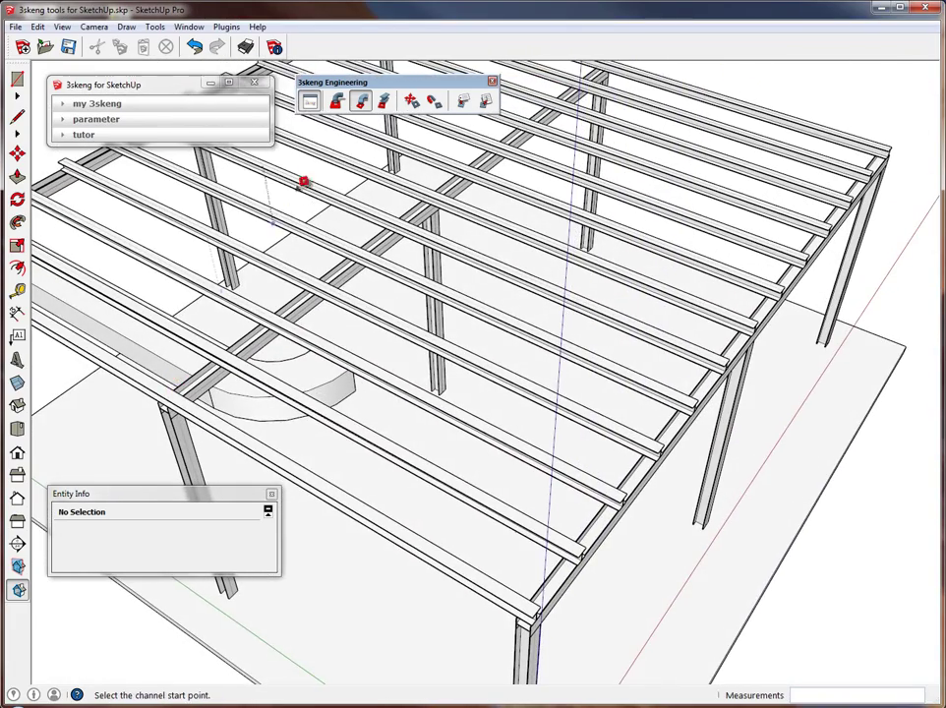
- Move the duct chain along the roof beam toward the pergola's far end in two moves
click(413, 105)
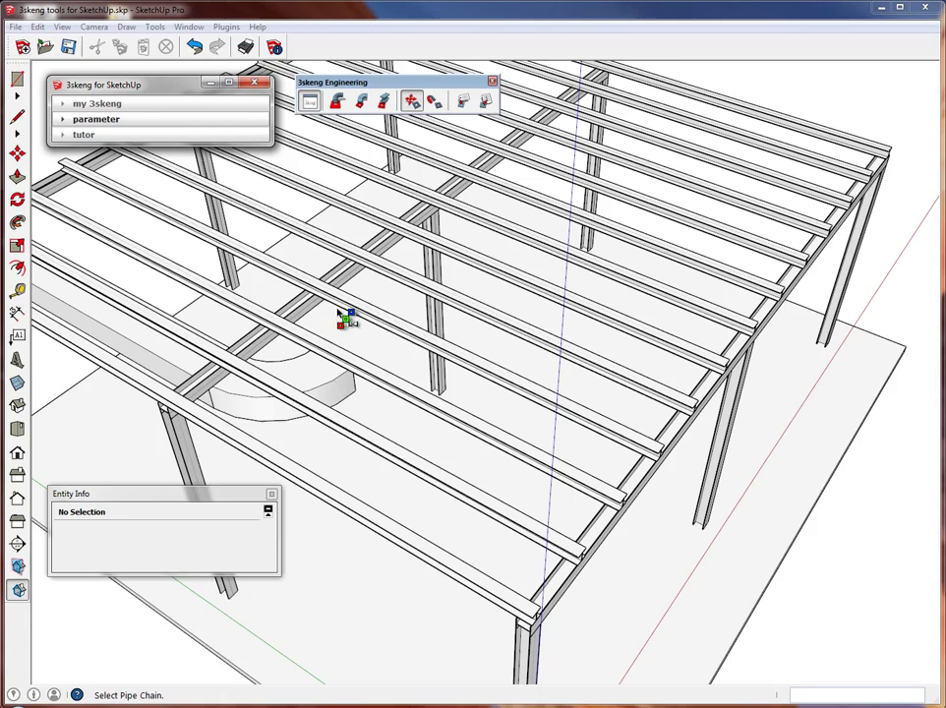
middle_drag(334, 358, 518, 363)
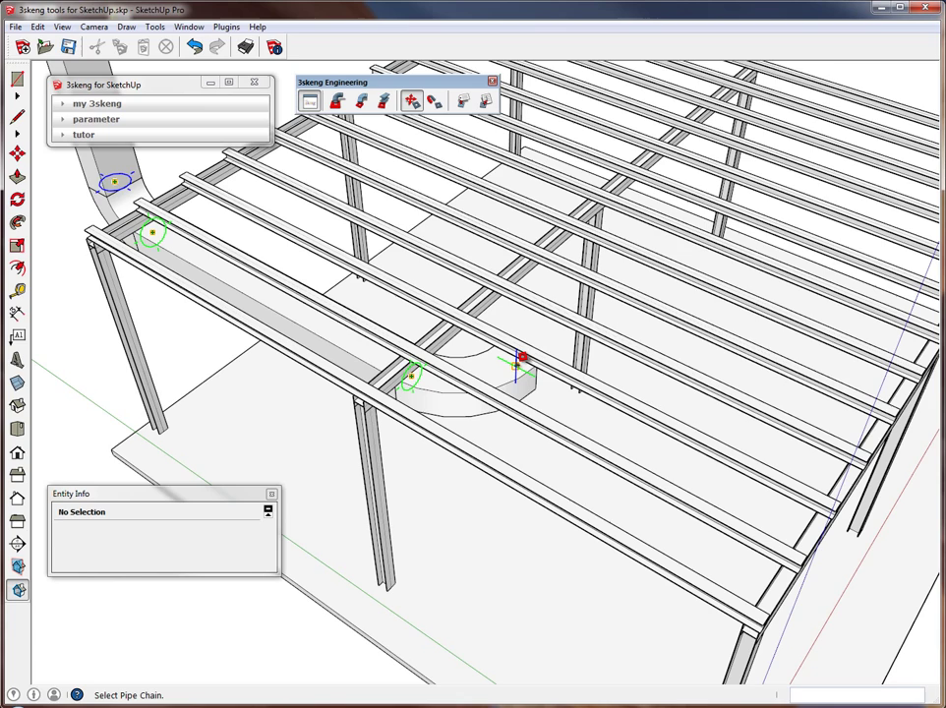
click(518, 363)
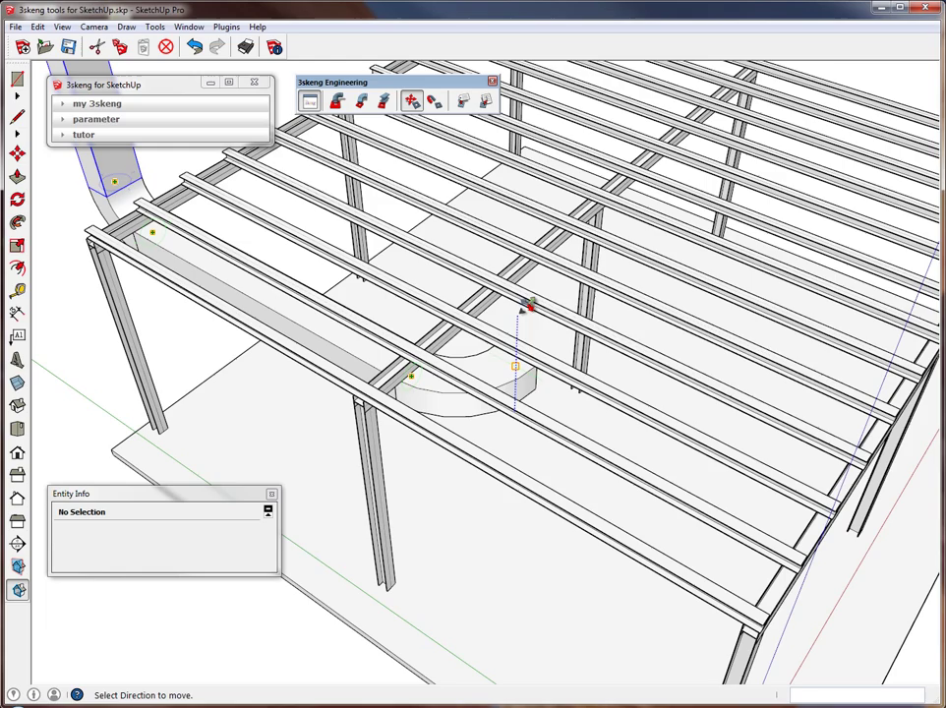
click(482, 342)
middle_drag(565, 387, 561, 354)
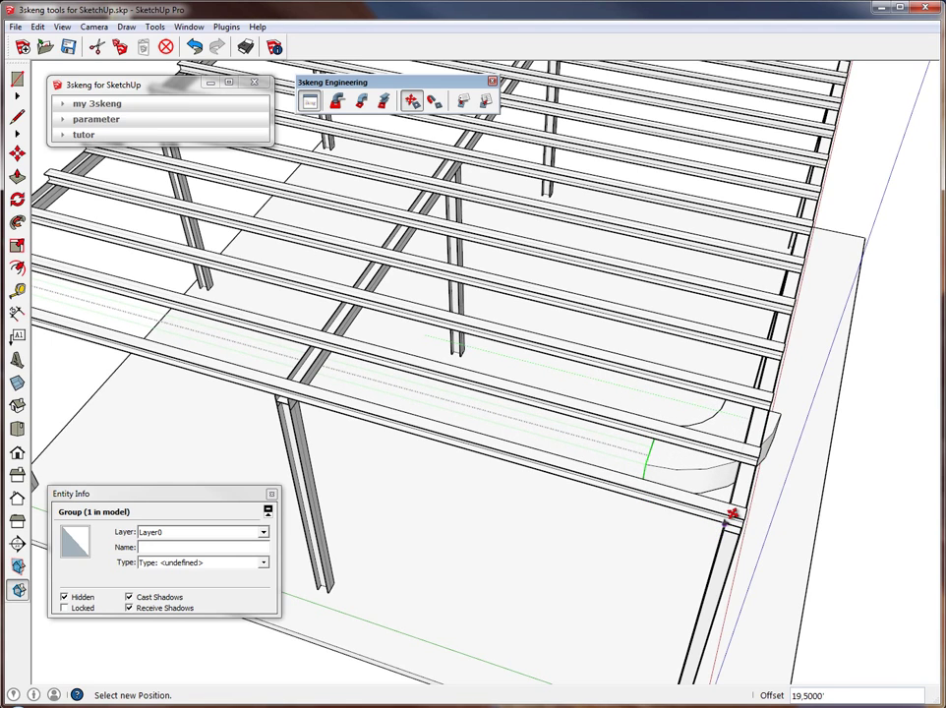
click(728, 513)
click(752, 403)
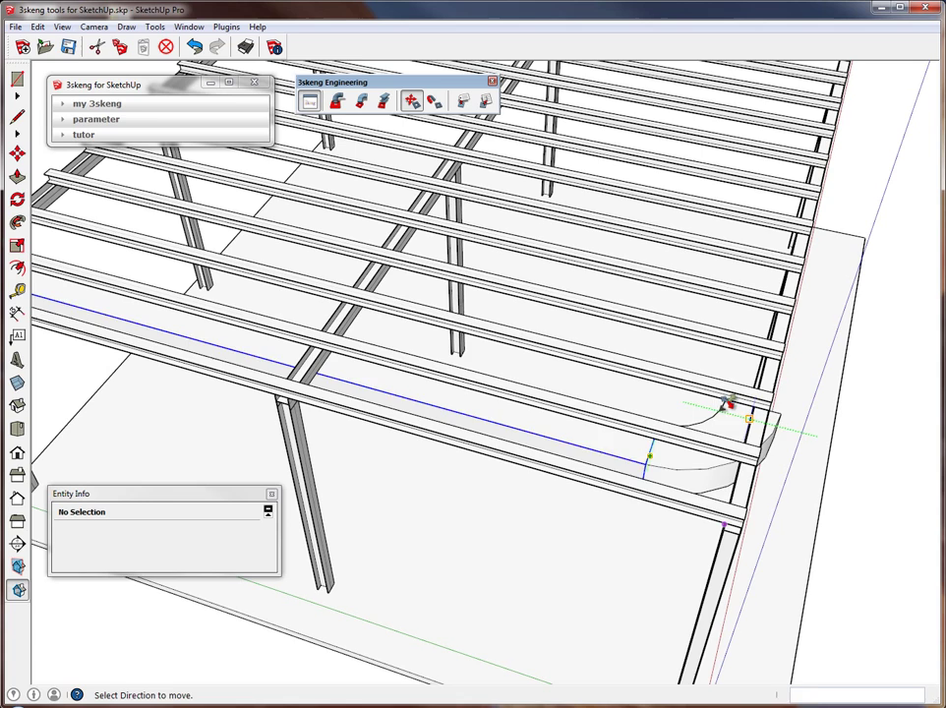
click(724, 396)
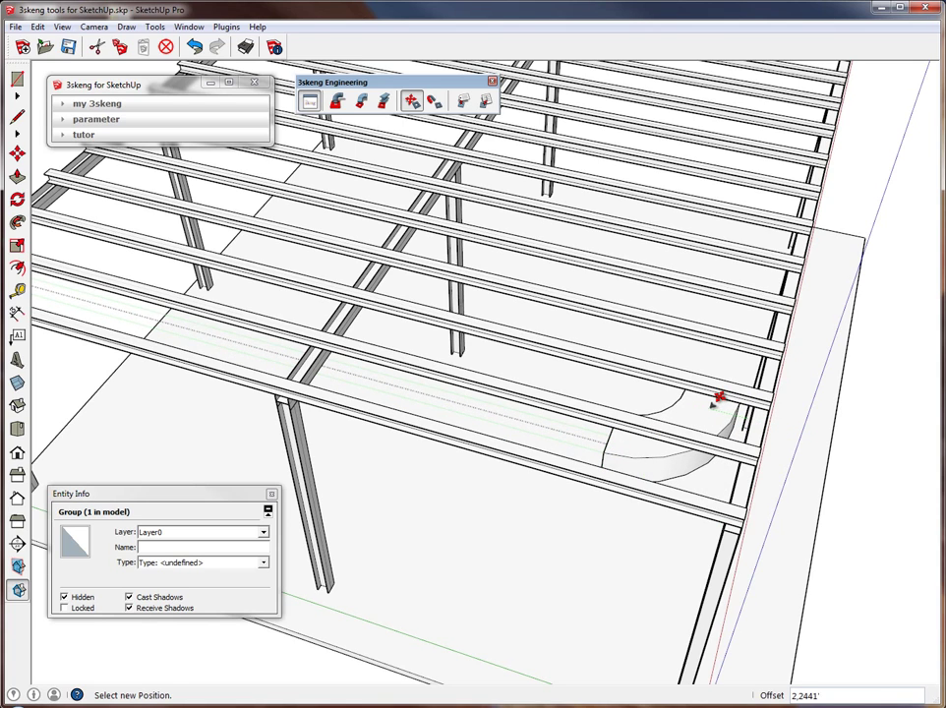
click(719, 397)
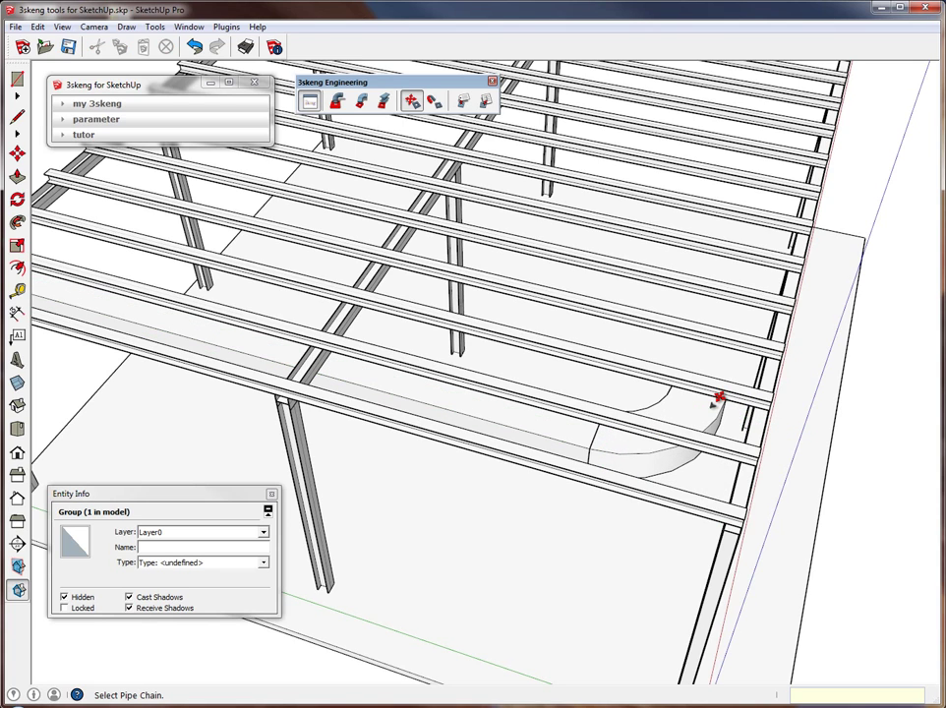
- Extend a 3.0' × 2.0' straight channel about 36' along the roof beam from the upper elbow
click(361, 103)
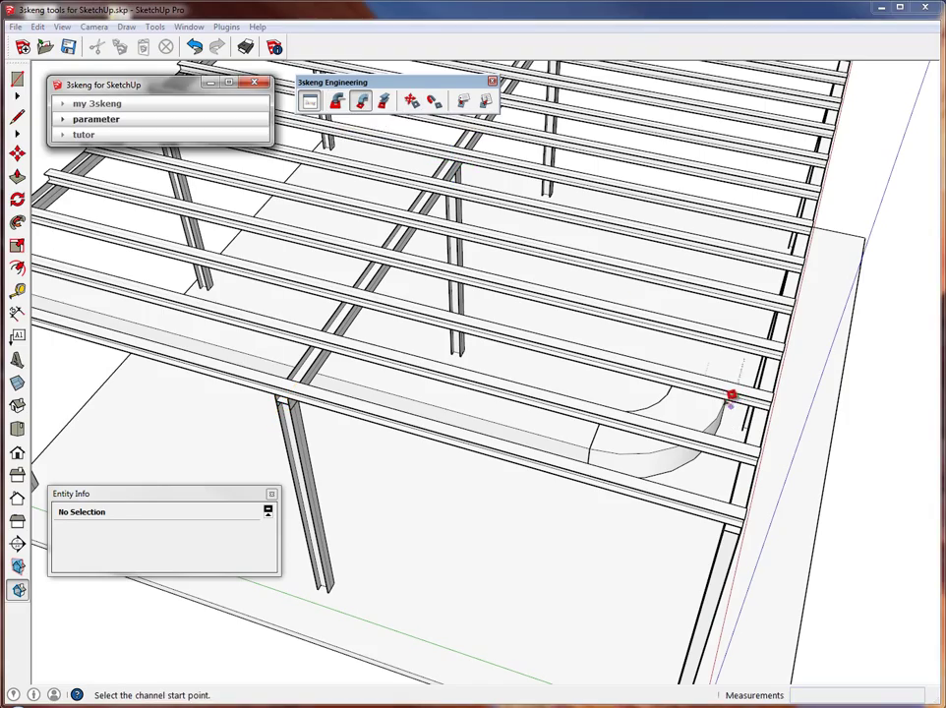
click(708, 390)
click(680, 360)
middle_drag(739, 169, 593, 499)
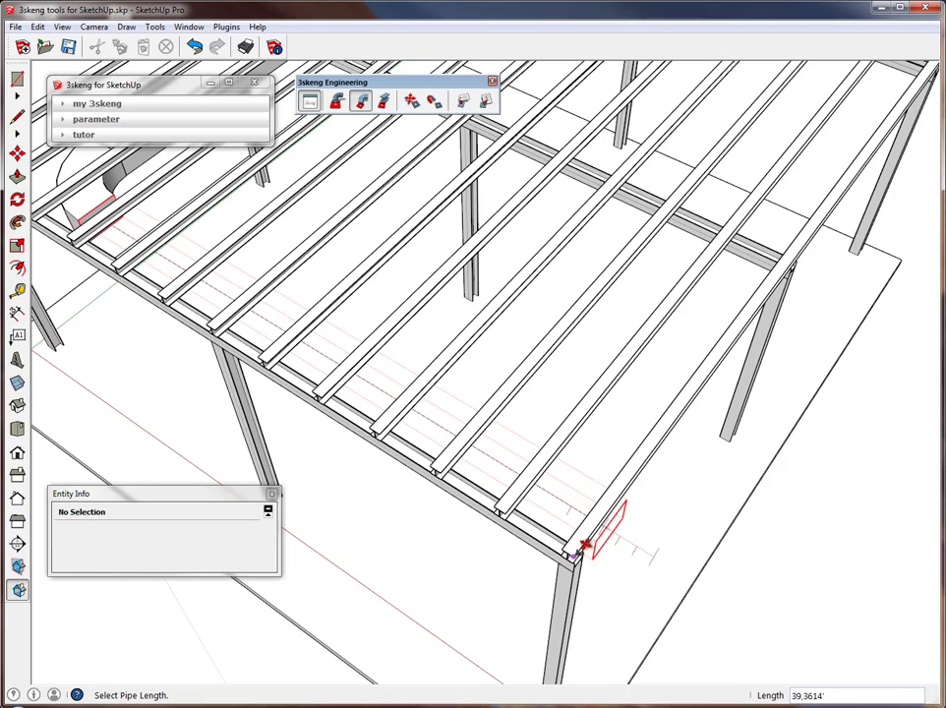
click(554, 501)
middle_drag(547, 358, 318, 334)
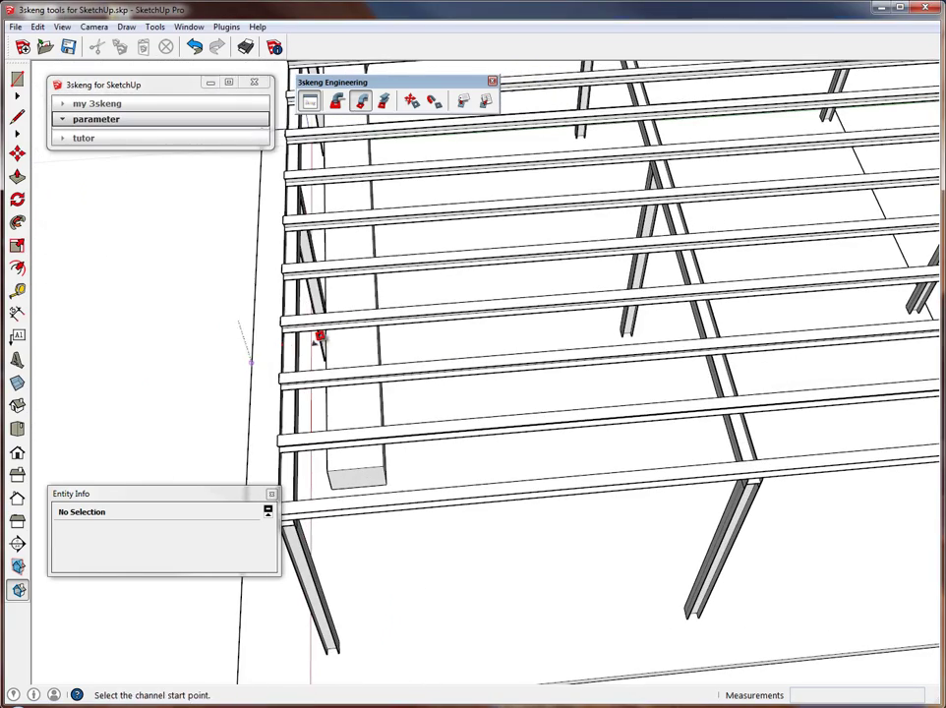
key(space)
middle_drag(386, 260, 430, 256)
- Restart the rectangular channel tool while viewing the long channel along the beam
click(360, 103)
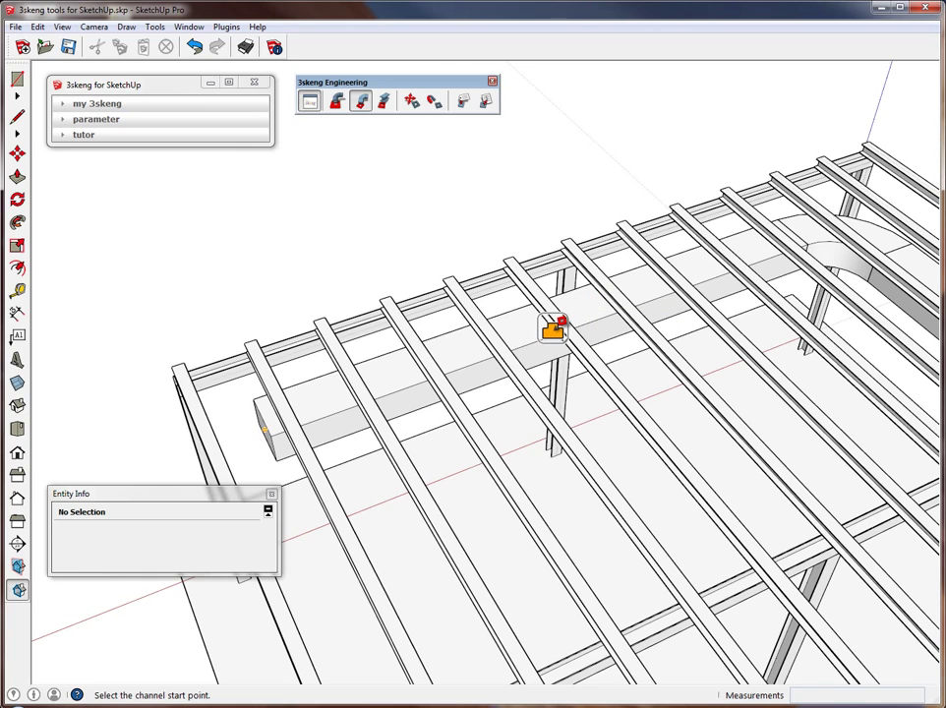
middle_drag(552, 327, 478, 266)
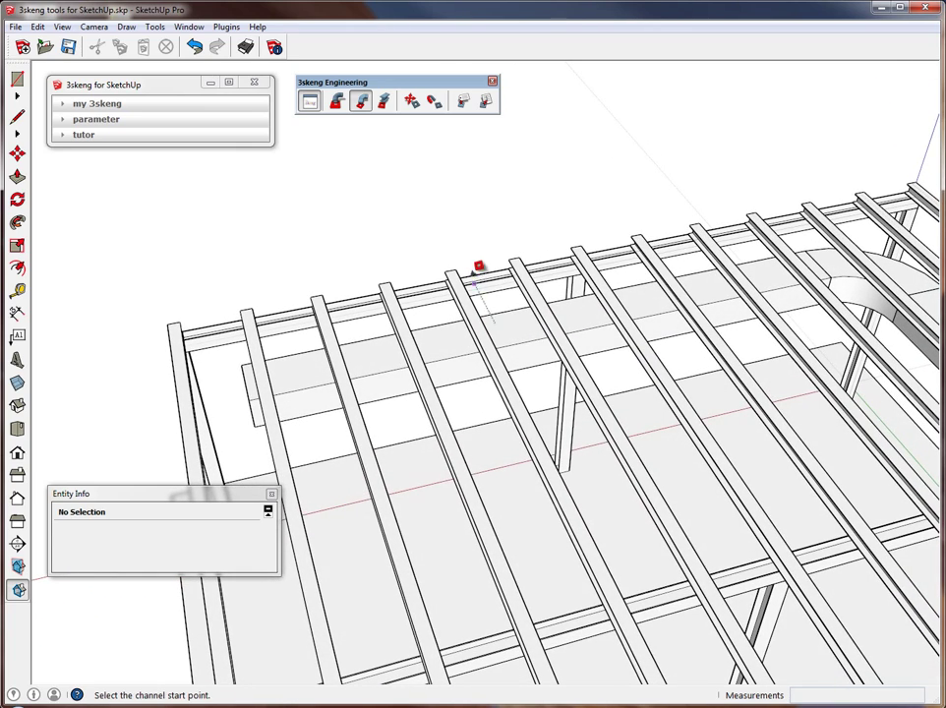
middle_drag(517, 302, 566, 307)
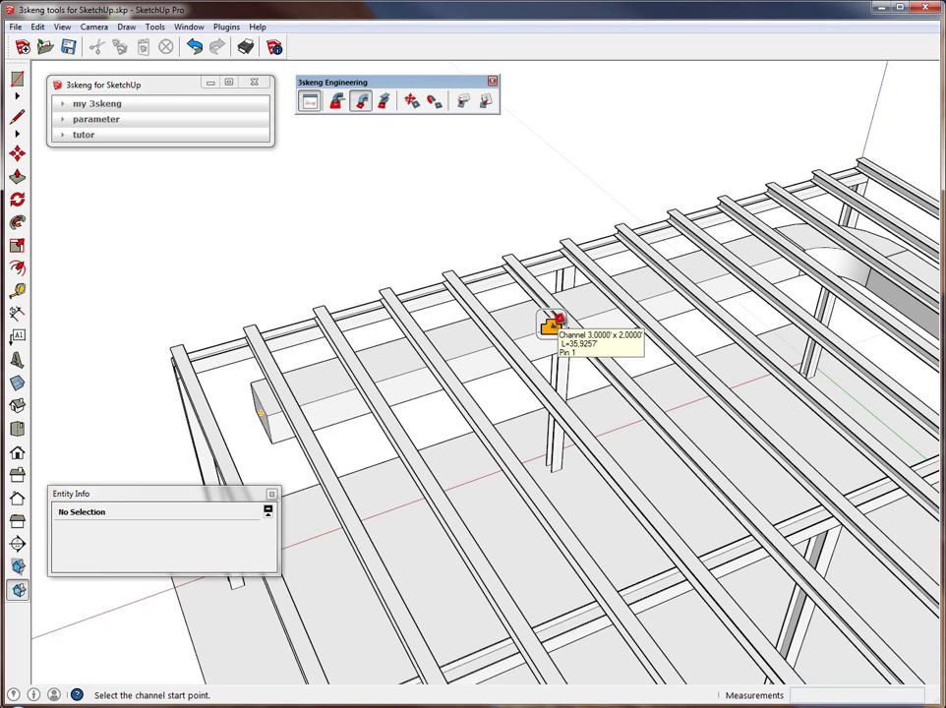
- Place a 3' long rectangular tee on the duct and set its branch direction
click(551, 323)
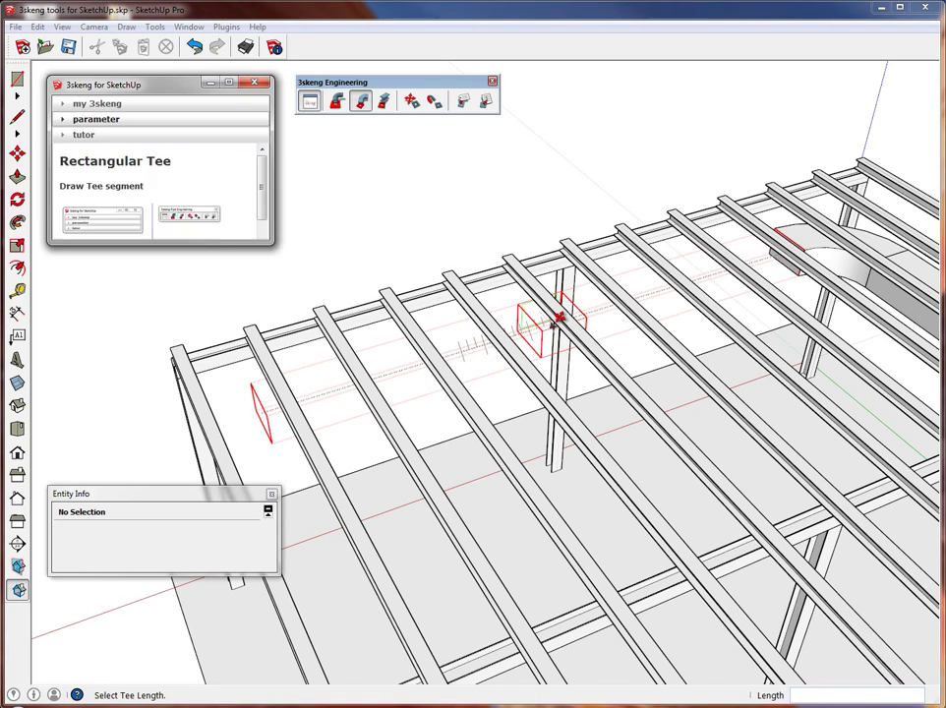
middle_drag(557, 320, 531, 326)
scroll(526, 332, up, 2)
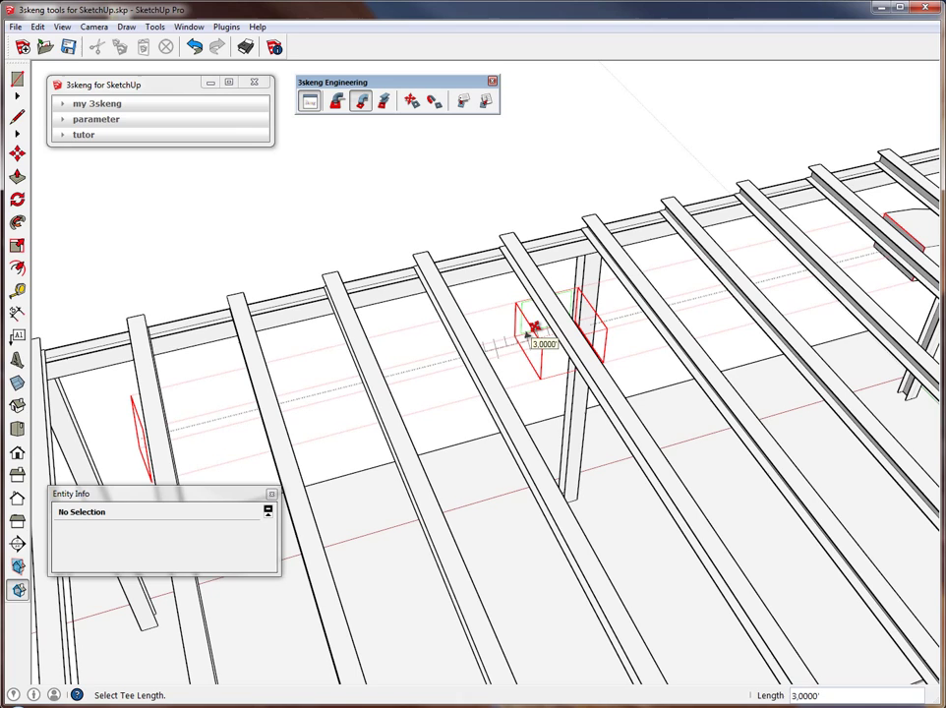
click(534, 326)
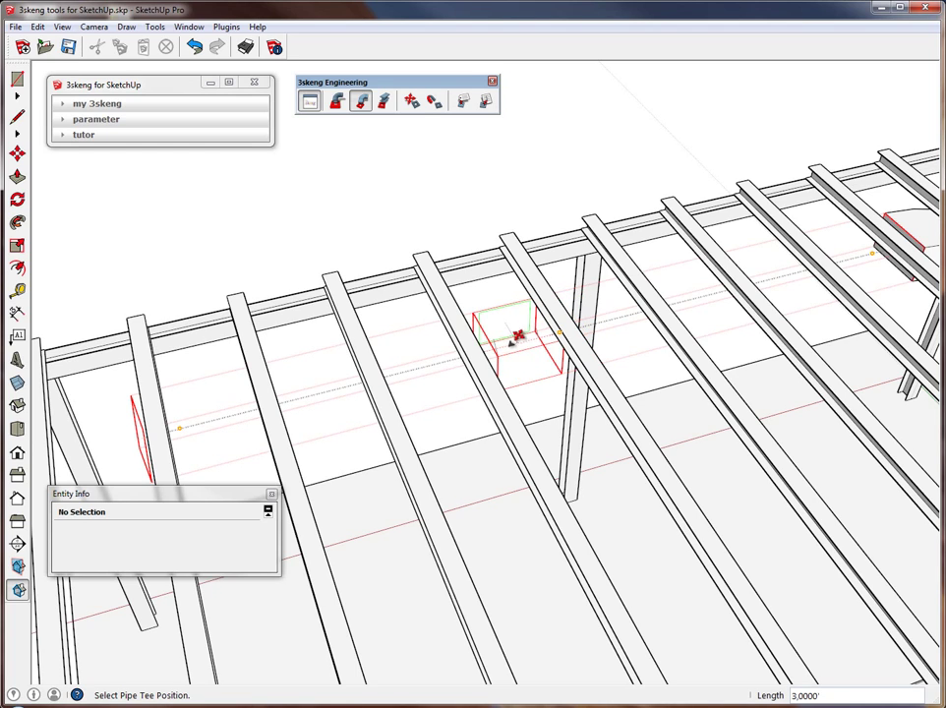
click(507, 332)
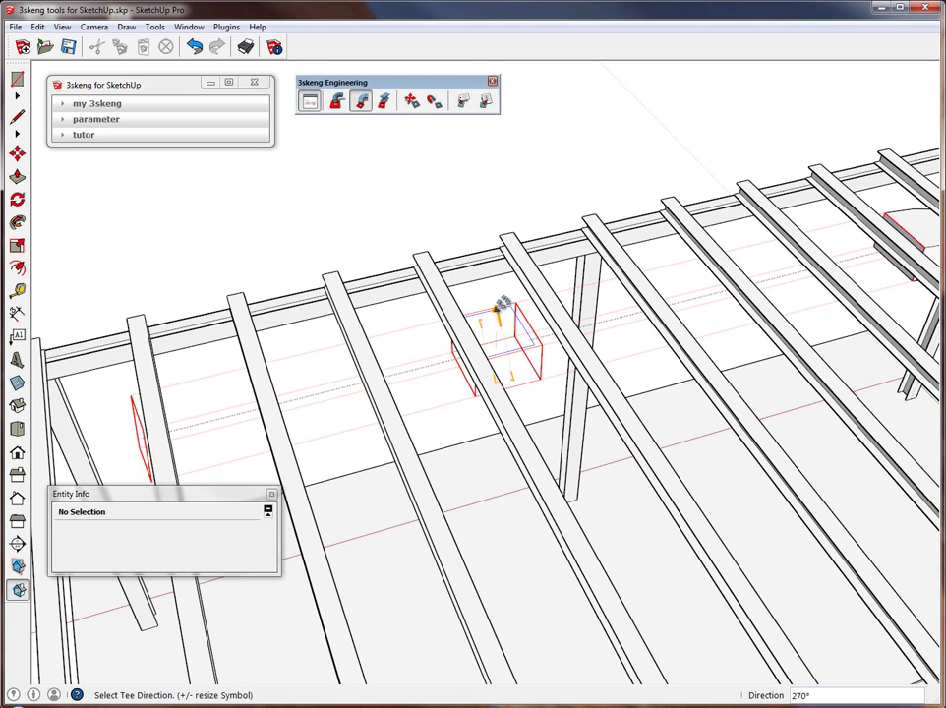
middle_drag(524, 362, 506, 376)
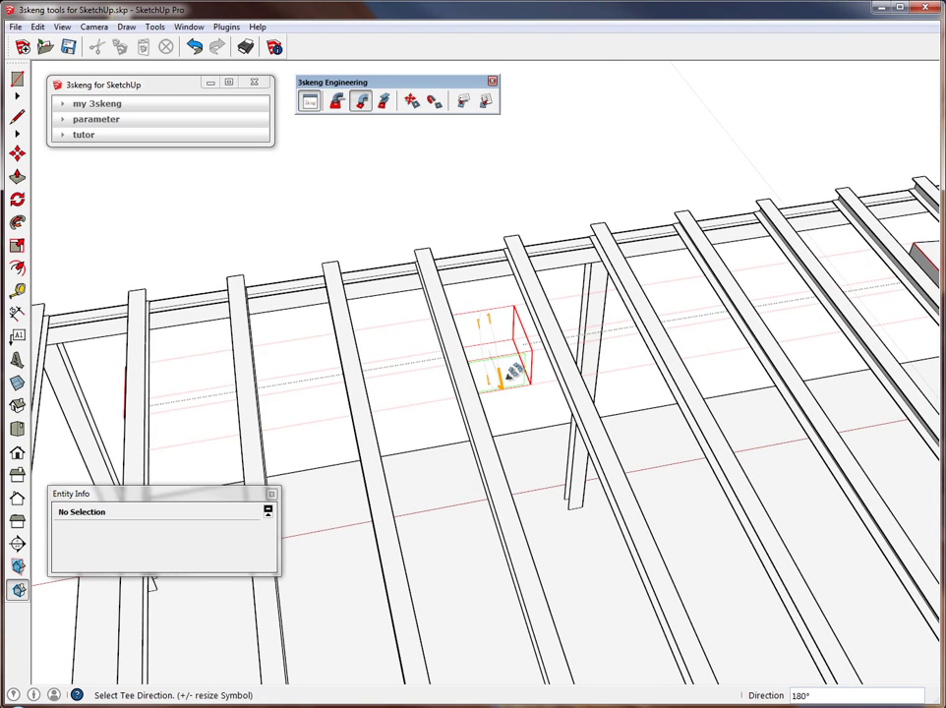
click(509, 373)
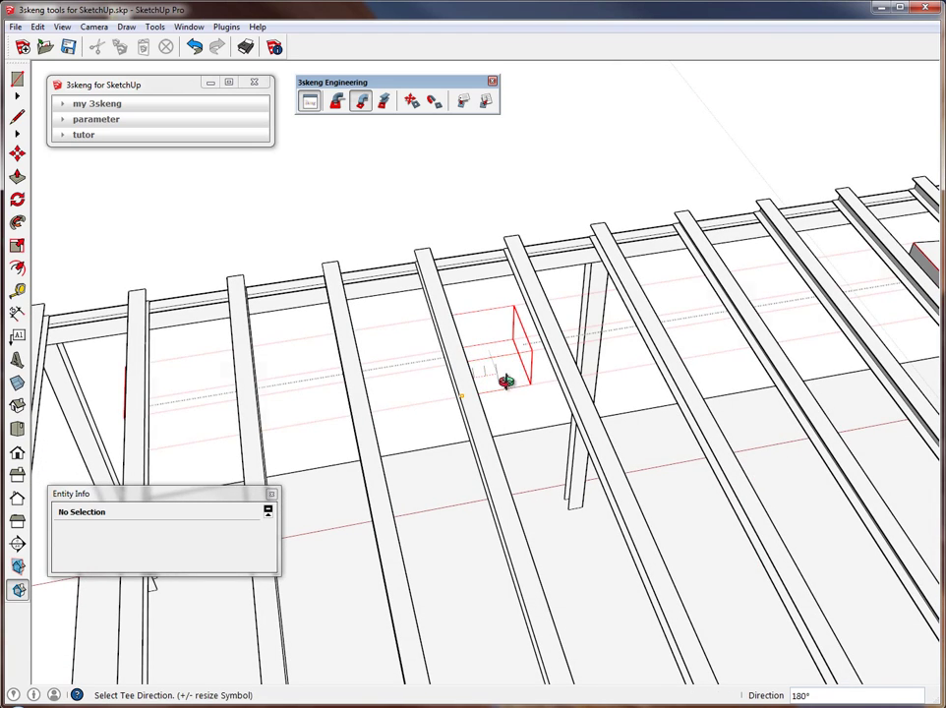
- Give the tee a 2' × 2' branch channel and set its tee height
middle_drag(502, 375, 383, 476)
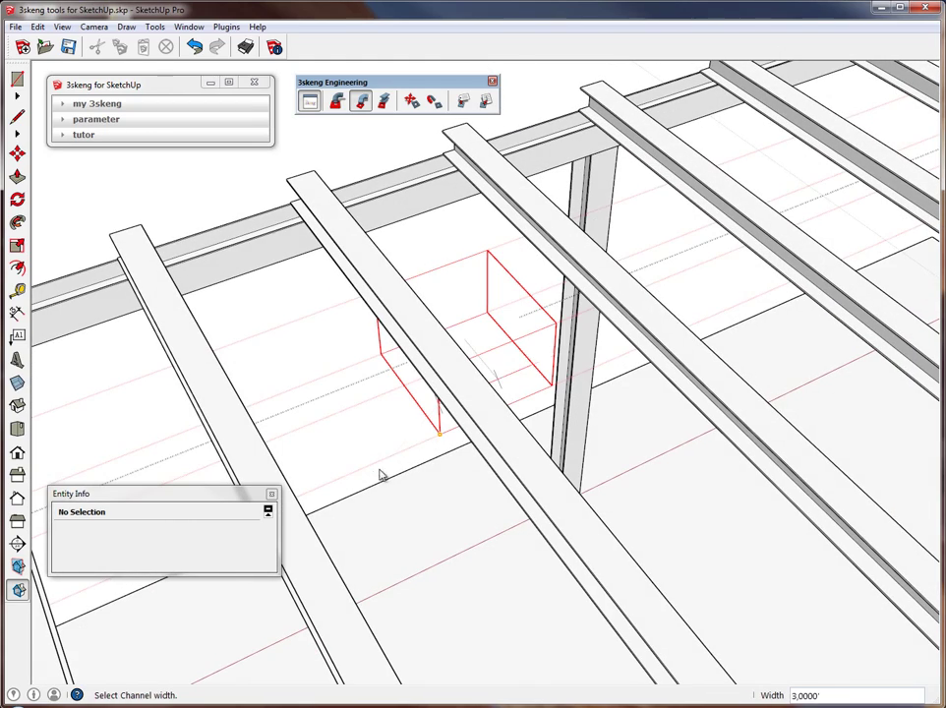
click(540, 356)
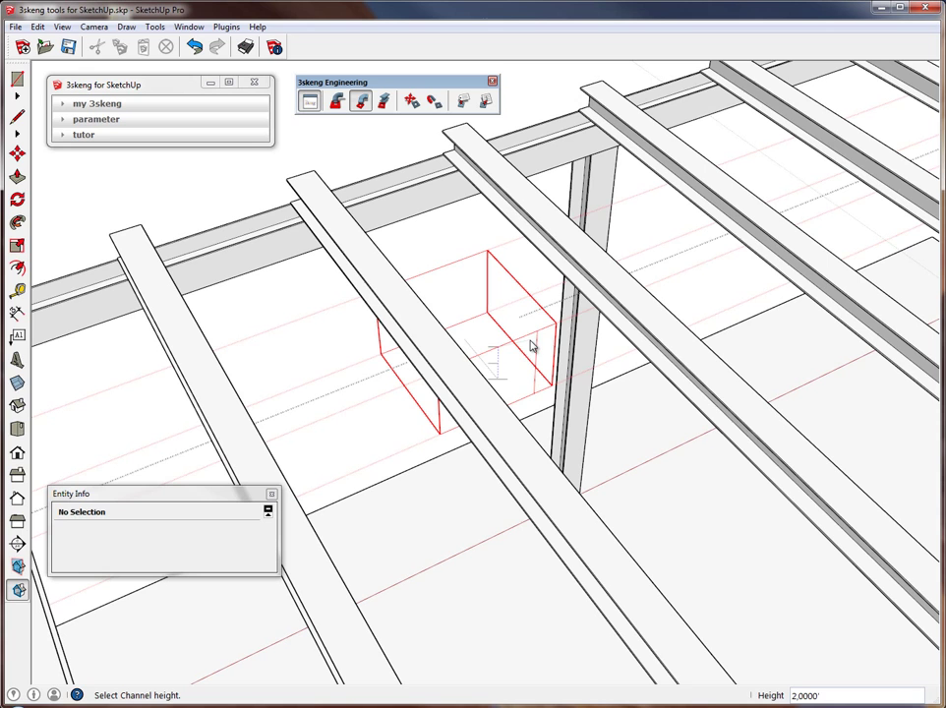
click(537, 329)
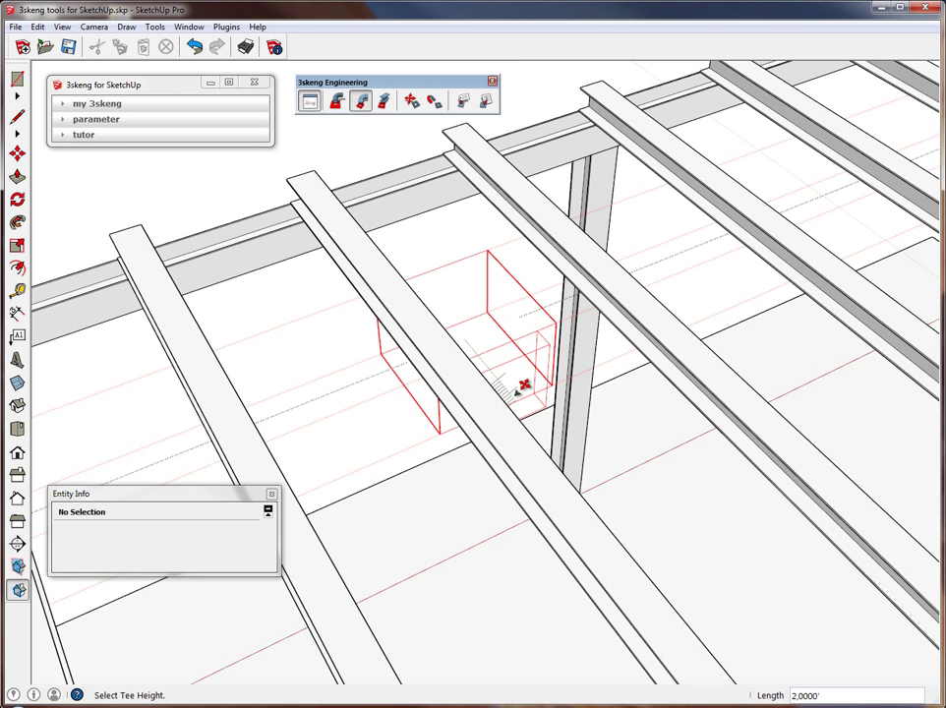
click(523, 389)
middle_drag(538, 374, 486, 377)
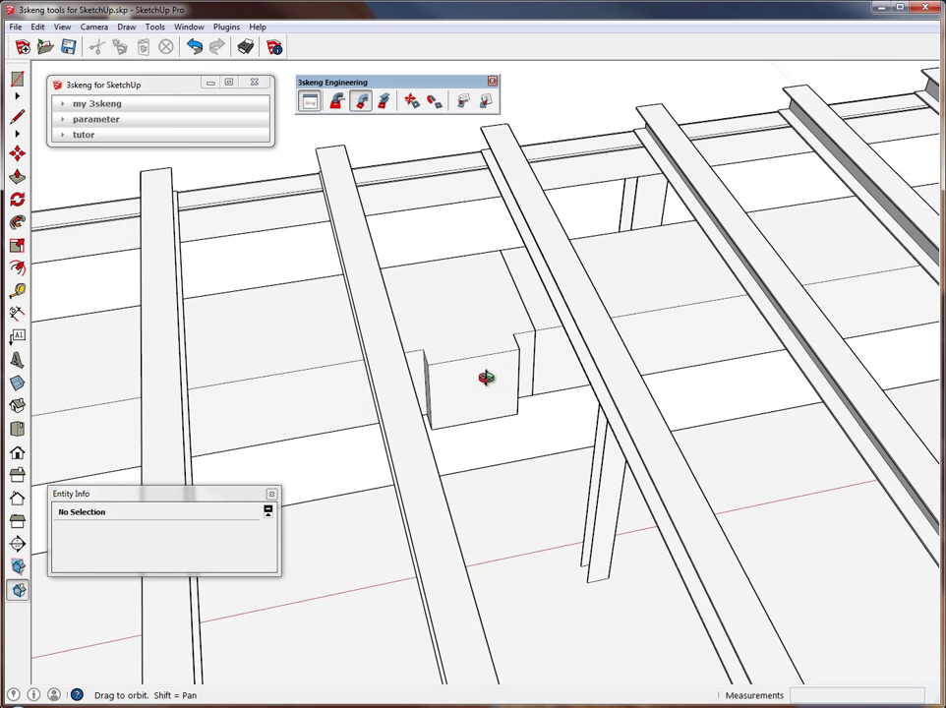
- Start a reducer fitting on the tee branch's open end, fixing its length at 1'
click(362, 105)
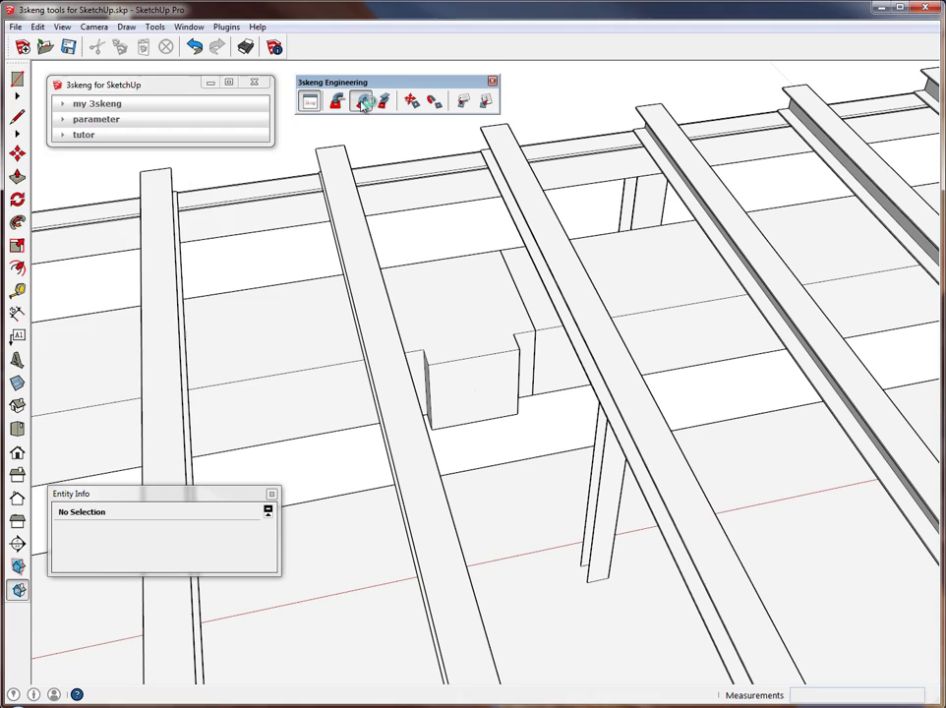
right_click(482, 393)
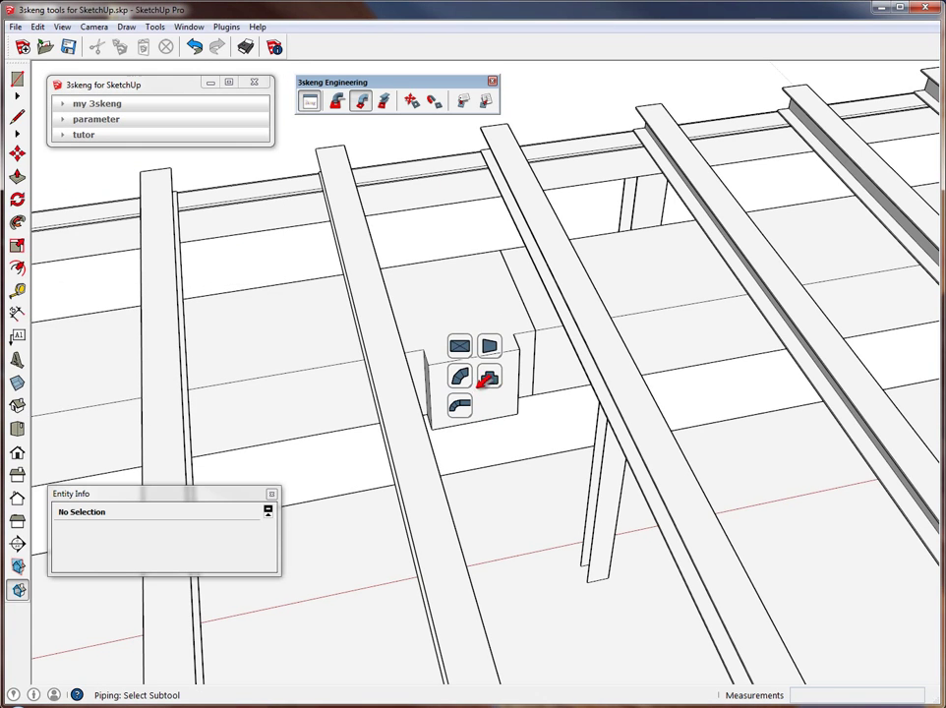
click(488, 377)
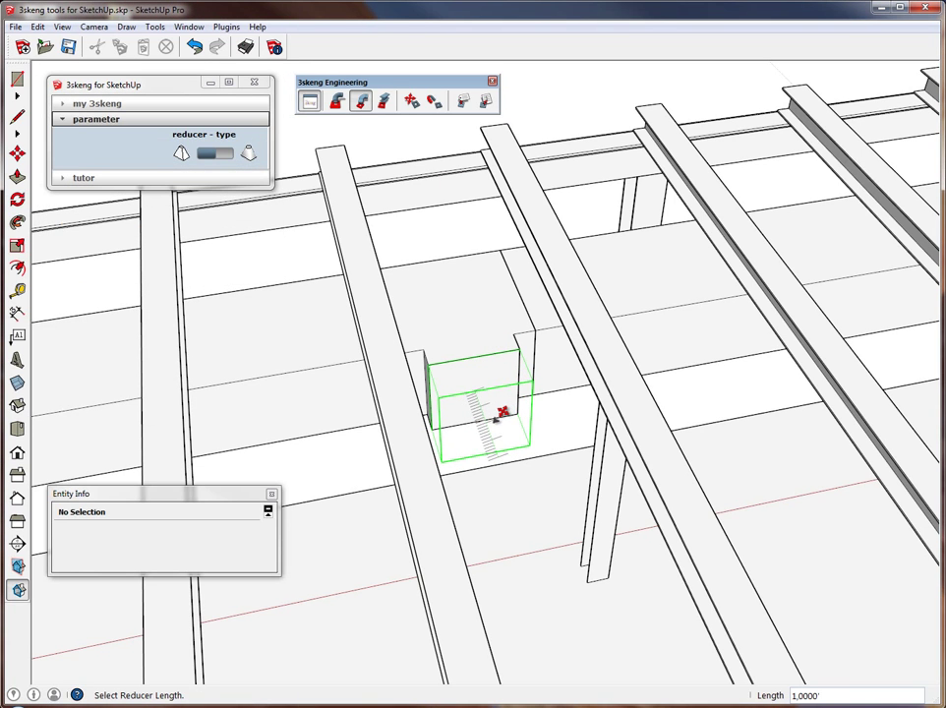
click(490, 414)
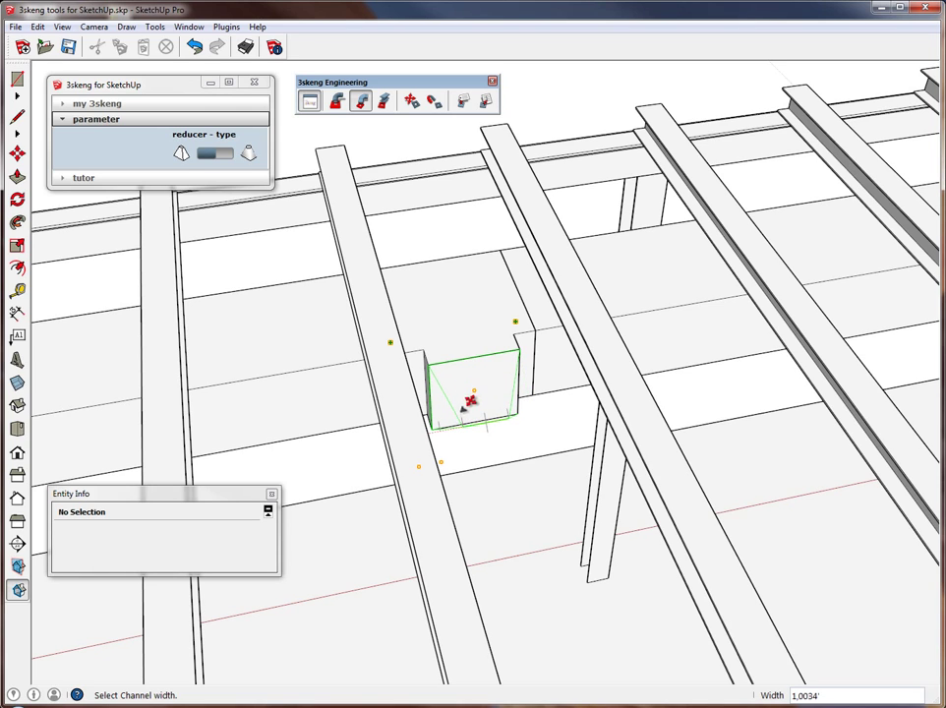
- Make the reducer outlet round and size it from the Imperial Steel Ductwork library
click(220, 157)
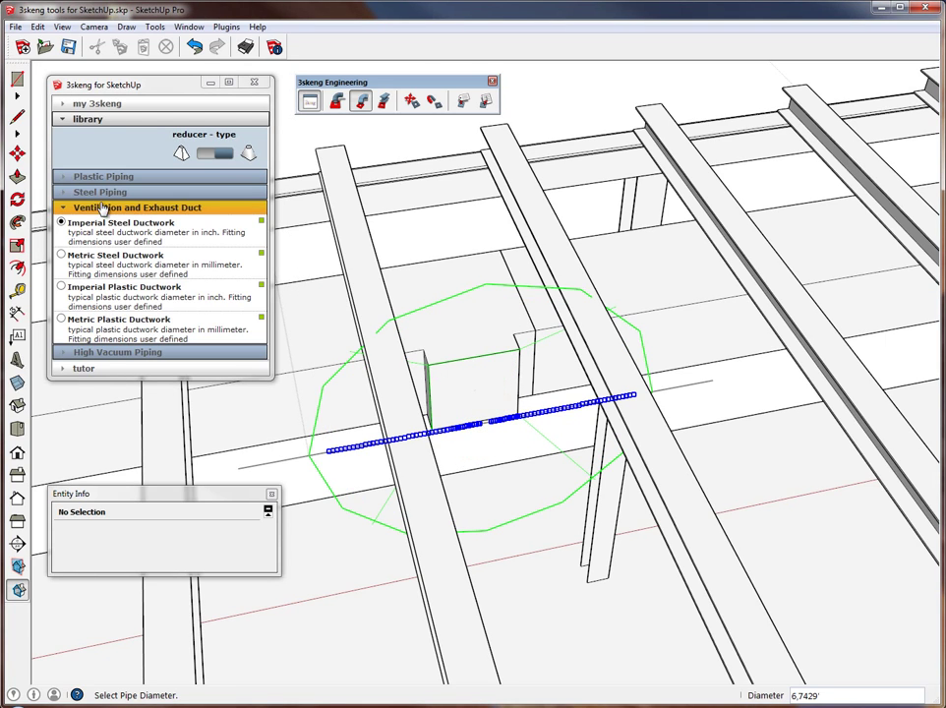
mouse_move(124, 222)
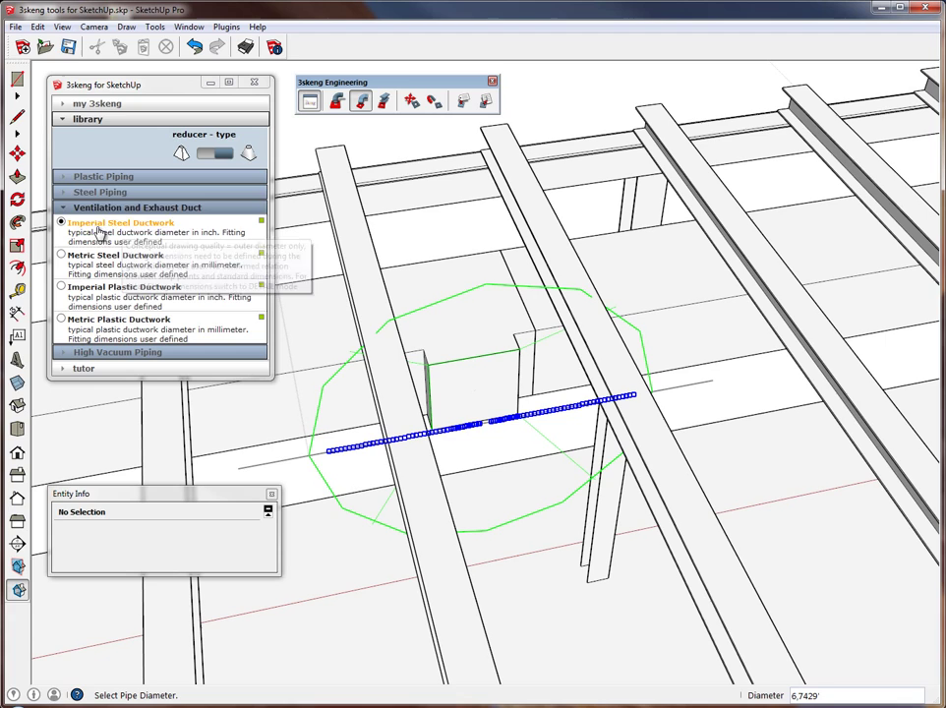
mouse_move(79, 227)
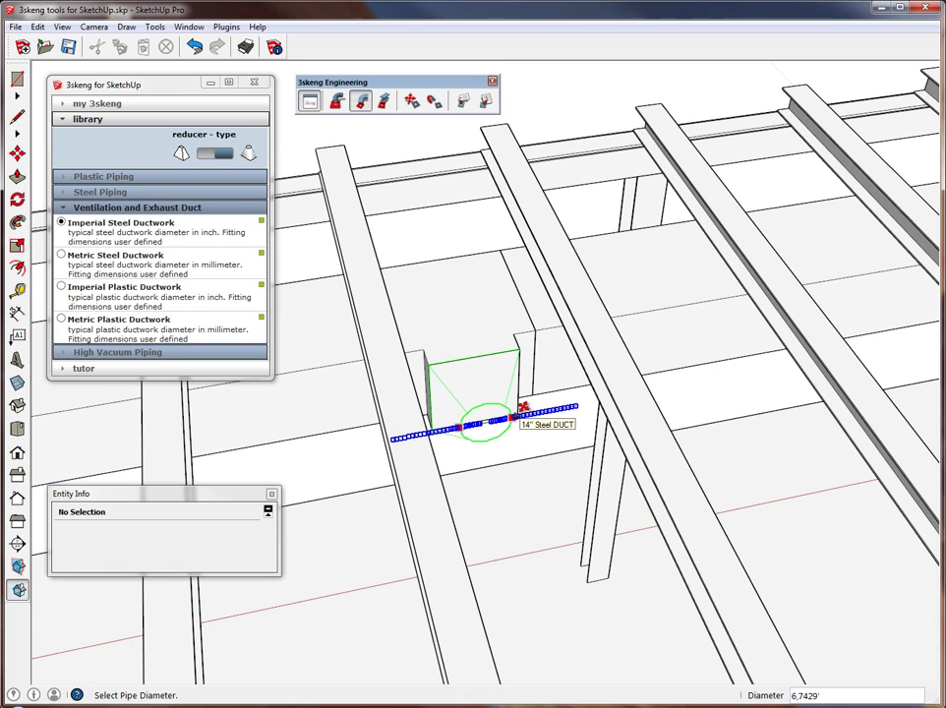
- Set the round outlet to 14" with offset X and Y at 0 to create the reducer
click(521, 406)
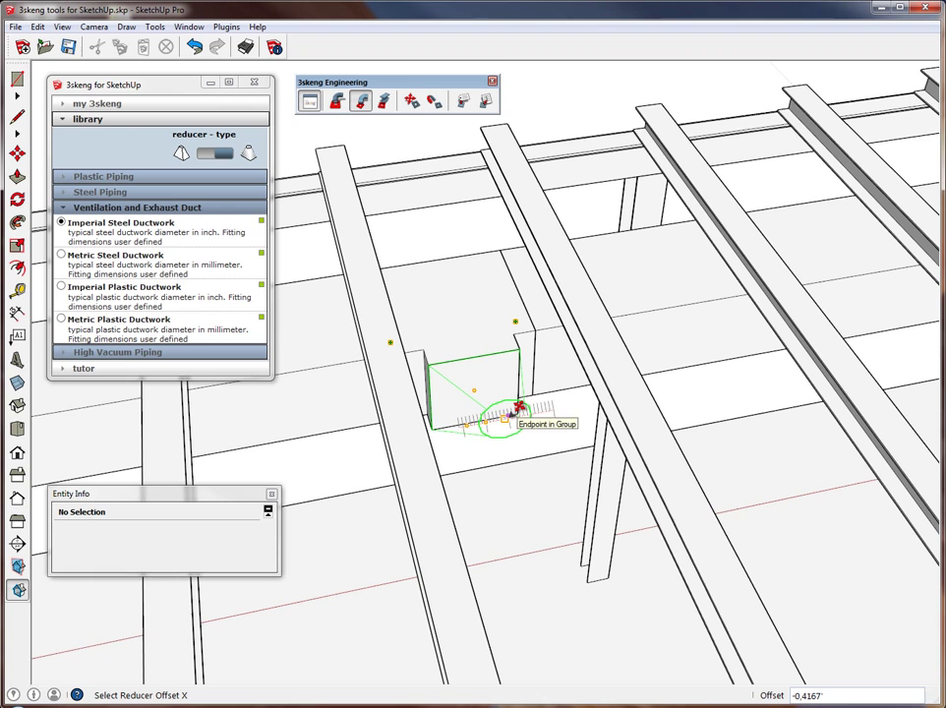
scroll(518, 406, up, 5)
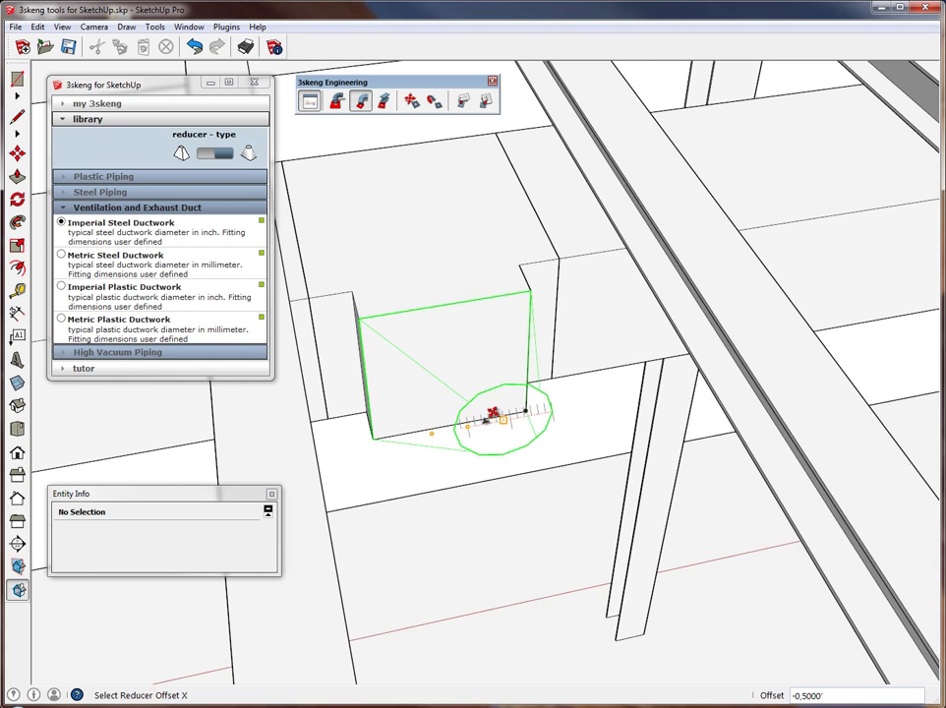
click(468, 425)
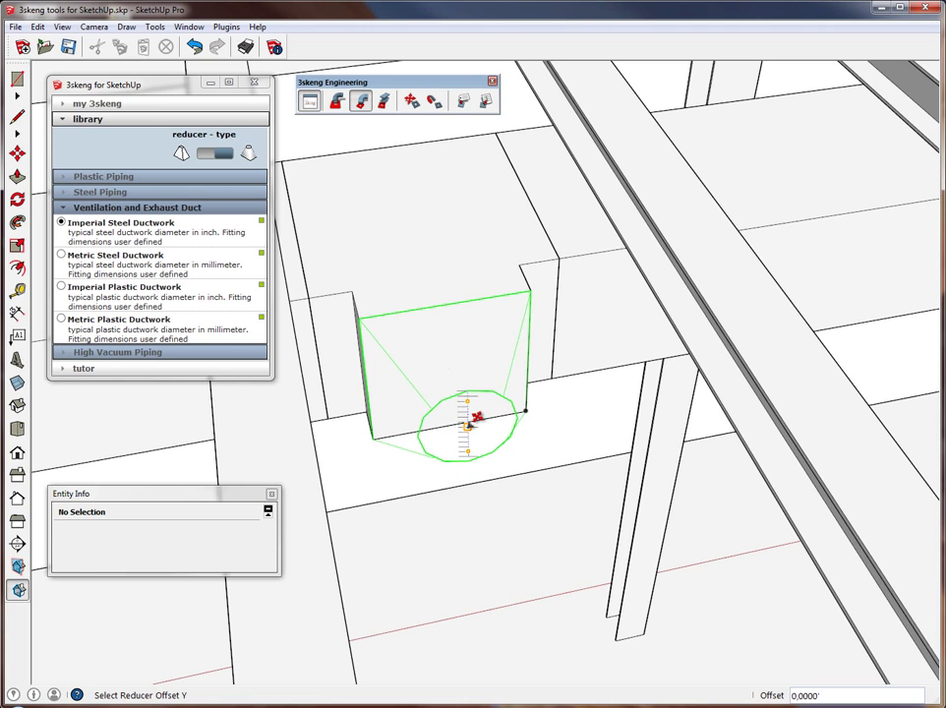
click(468, 423)
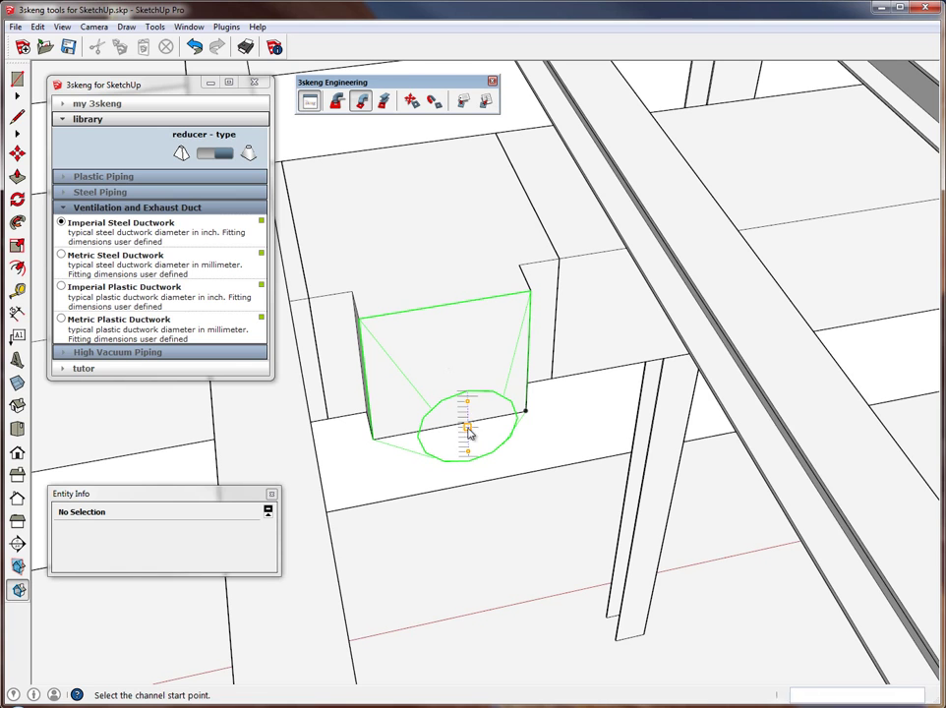
- Orbit the view to inspect the finished 14" round reducer below the tee branch
mouse_move(474, 416)
middle_down()
mouse_move(513, 401)
mouse_move(526, 411)
mouse_move(484, 424)
mouse_move(489, 410)
middle_up()
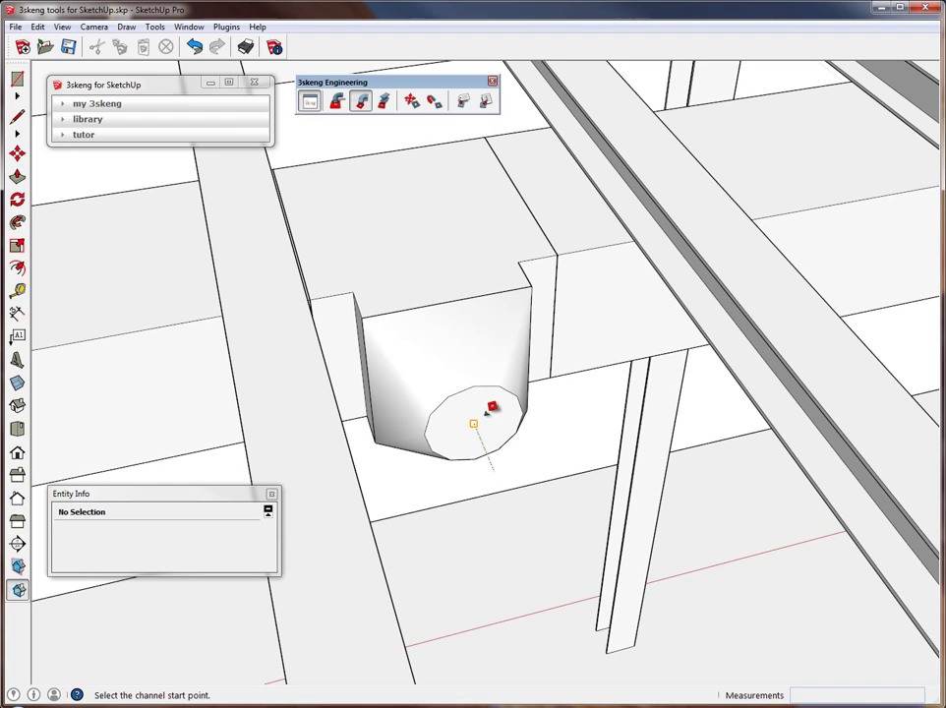